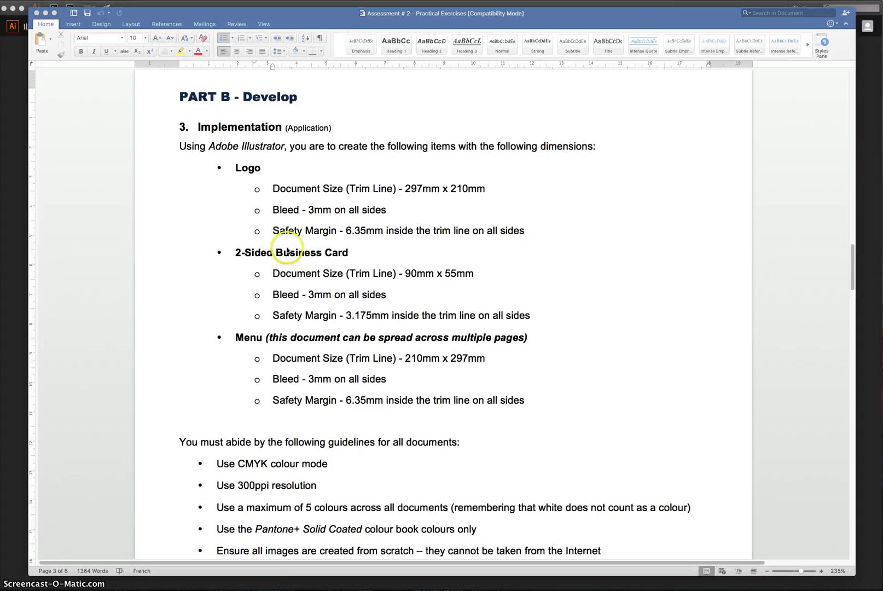
- Bring Illustrator's start screen in front of the Word brief
{"action": "left_click", "coordinate": [23, 104]}
- Start a new document named 'Assignment 2' using the Print profile
{"action": "left_click", "coordinate": [171, 118]}
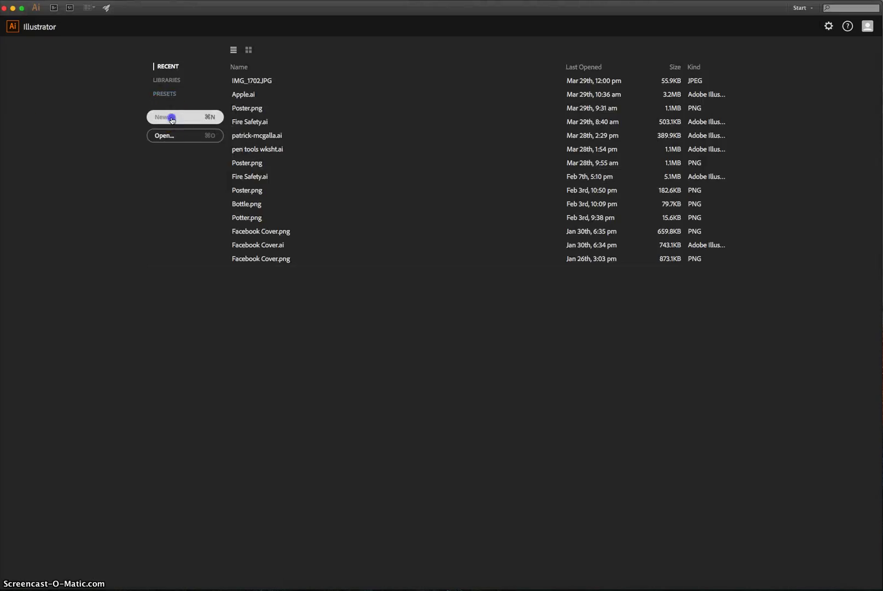
{"action": "left_click_drag", "start_coordinate": [444, 212], "coordinate": [404, 111]}
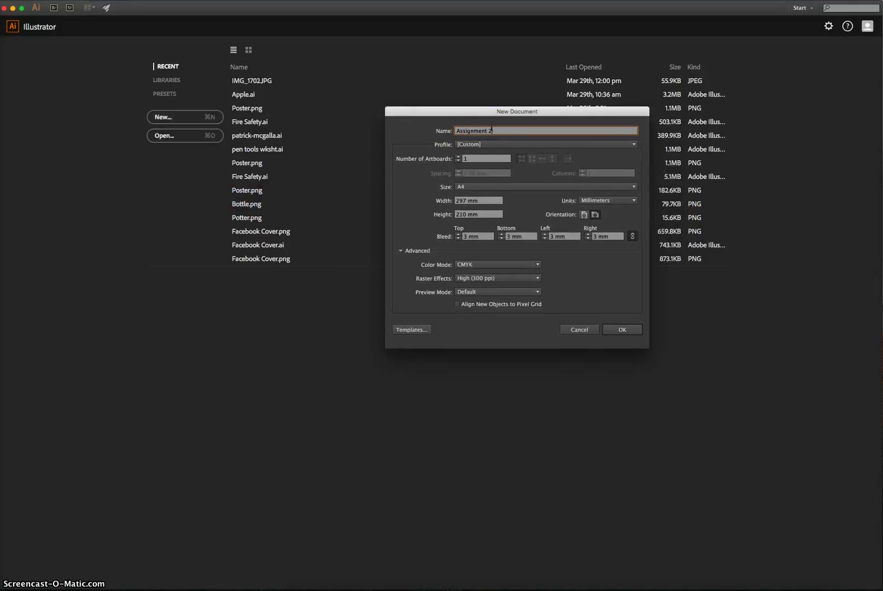
{"action": "type", "text": "Assignment 2"}
{"action": "left_click", "coordinate": [500, 147]}
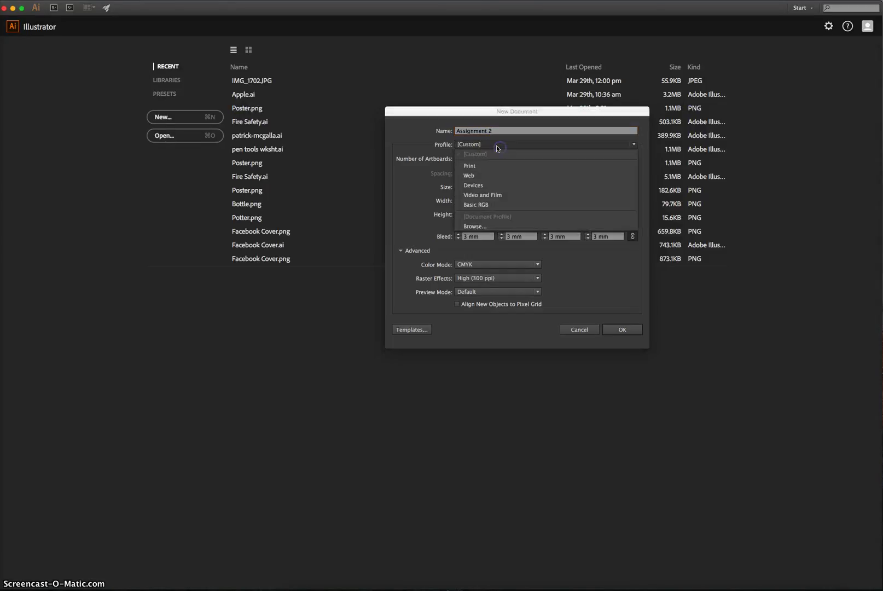
{"action": "left_click", "coordinate": [465, 166]}
{"action": "left_click", "coordinate": [464, 161]}
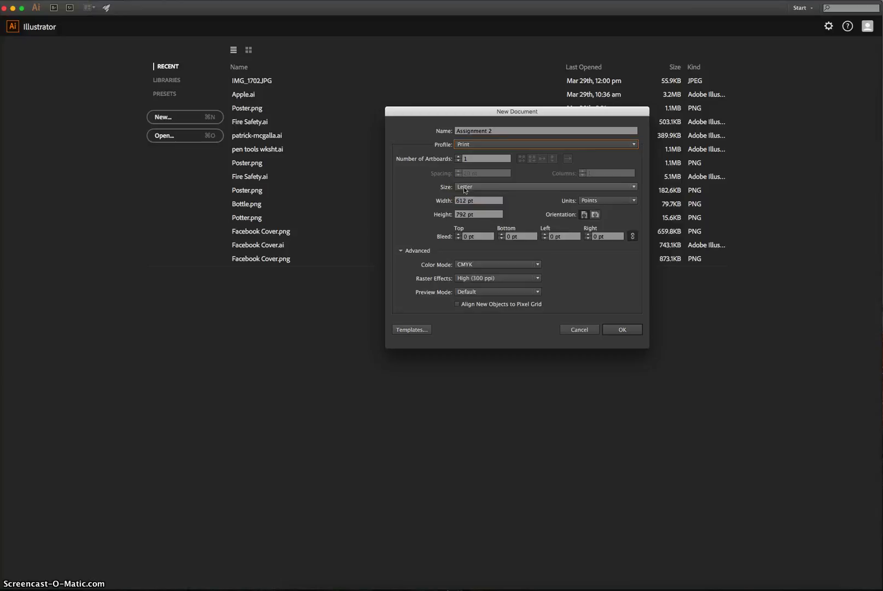
- Check the Logo's 297 × 210 mm trim size and 3 mm bleed in the Word brief
{"action": "key", "text": "super+Tab"}
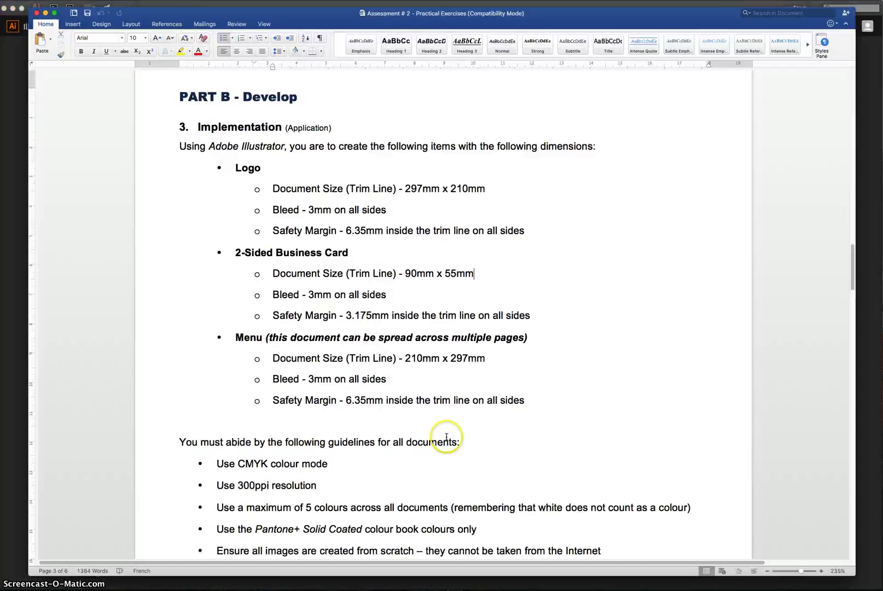
{"action": "left_click_drag", "start_coordinate": [405, 188], "coordinate": [484, 188]}
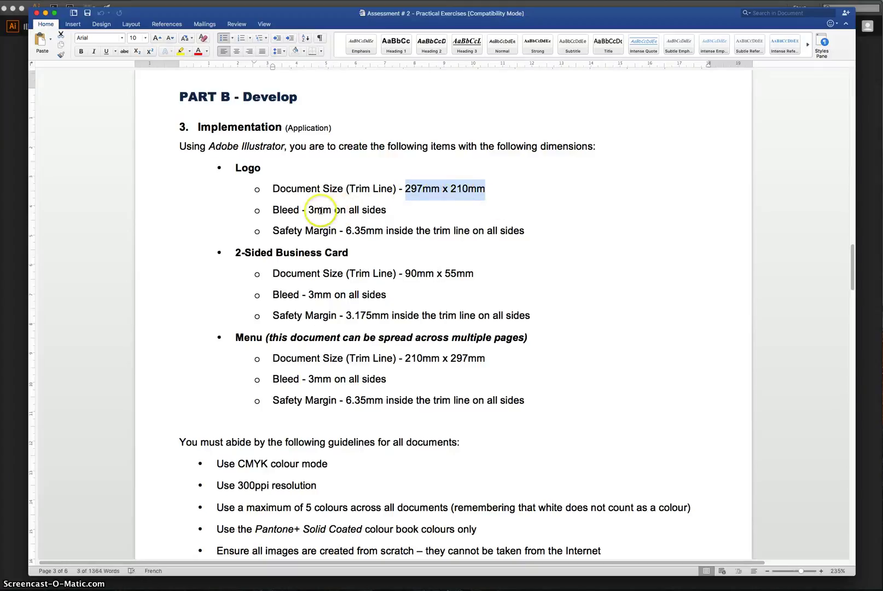
{"action": "left_click_drag", "start_coordinate": [309, 210], "coordinate": [327, 211]}
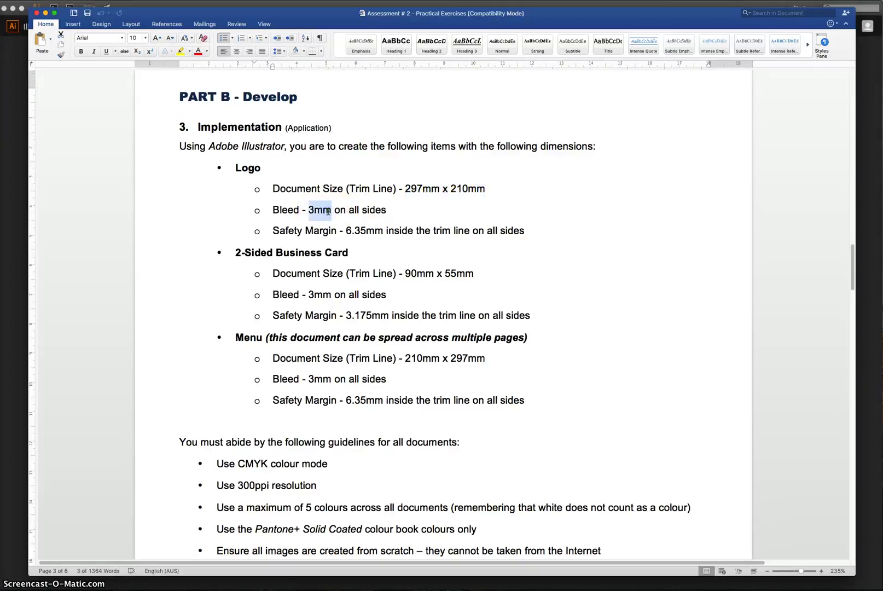
{"action": "key", "text": "super+Tab"}
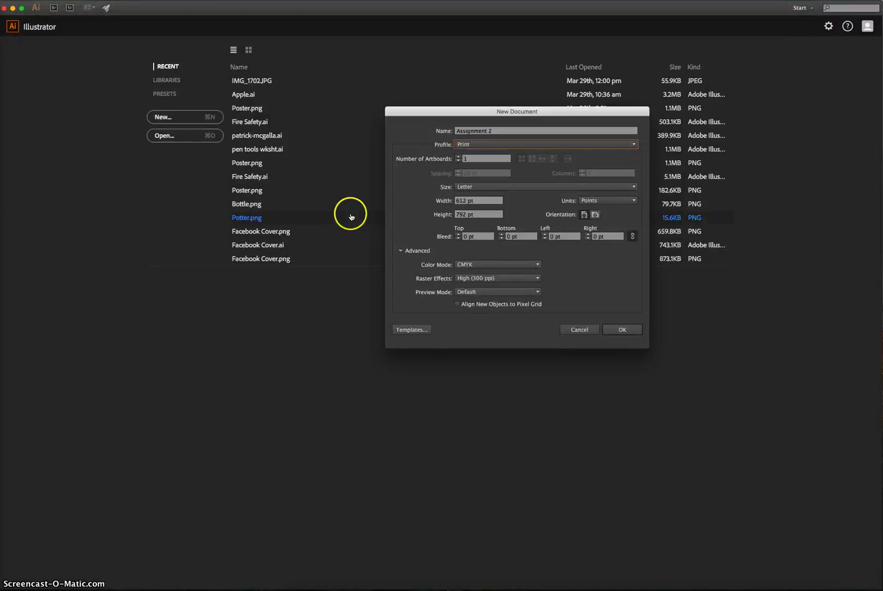
- Set the page size to A4 with units in millimetres
{"action": "left_click", "coordinate": [484, 188]}
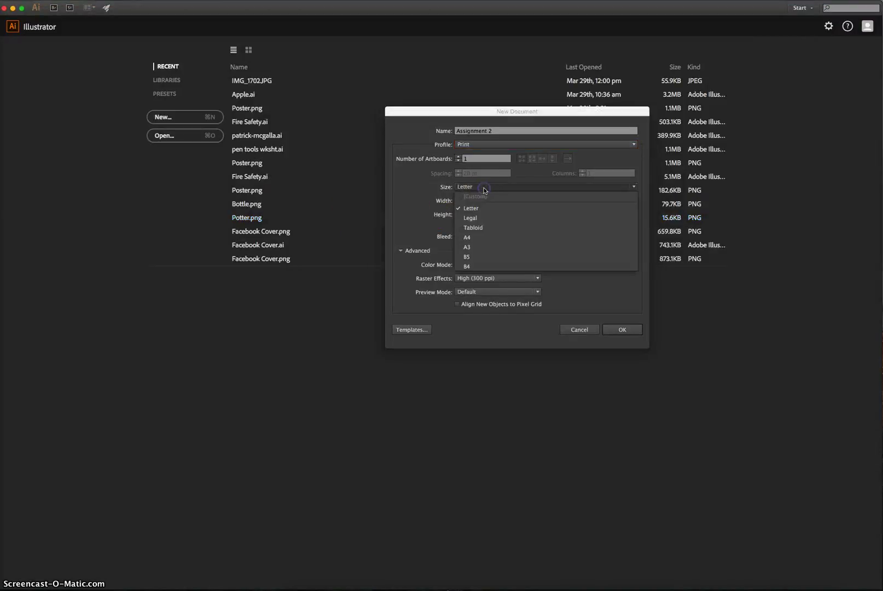
{"action": "left_click", "coordinate": [468, 237]}
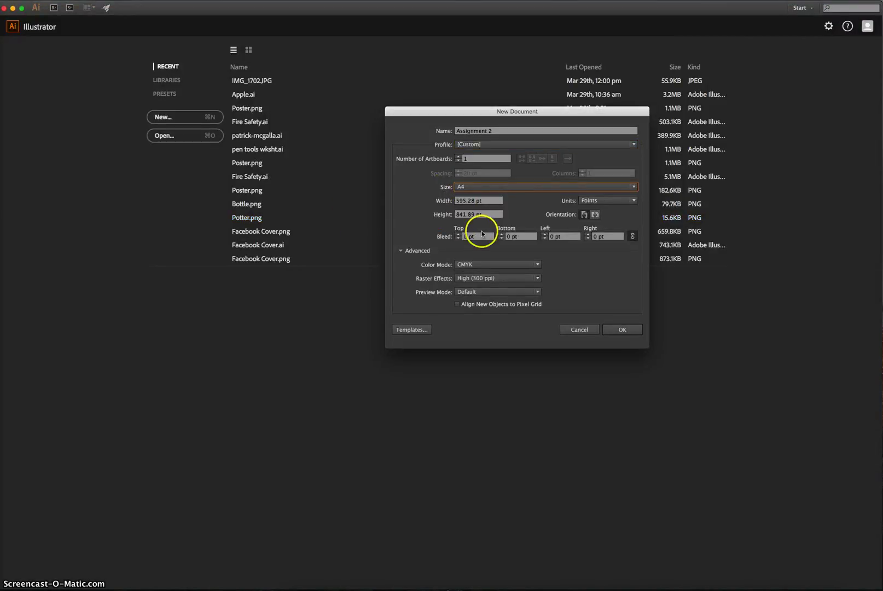
{"action": "left_click", "coordinate": [630, 202]}
{"action": "left_click", "coordinate": [605, 239]}
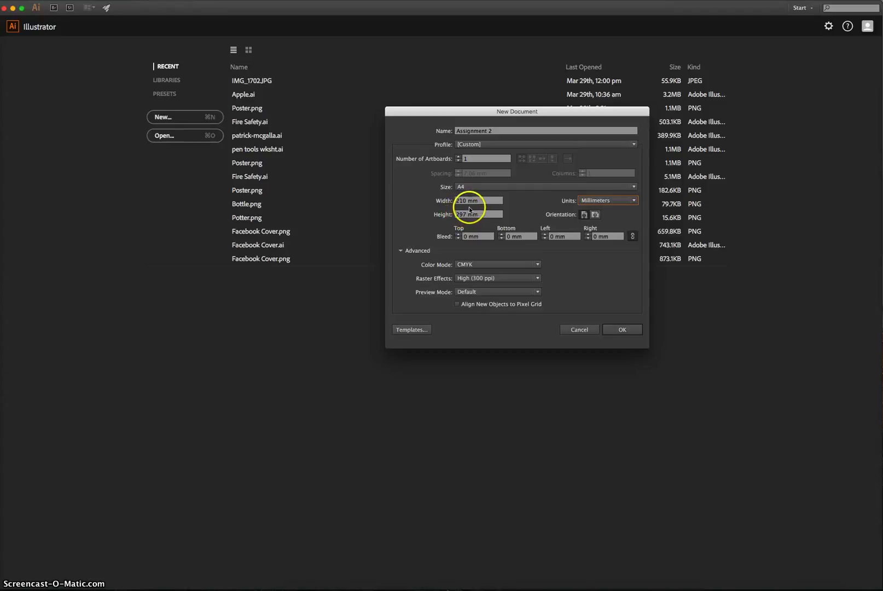
- Recheck the 297 × 210 mm size in Word, then make the page landscape with 3 mm bleed
{"action": "key", "text": "super+Tab"}
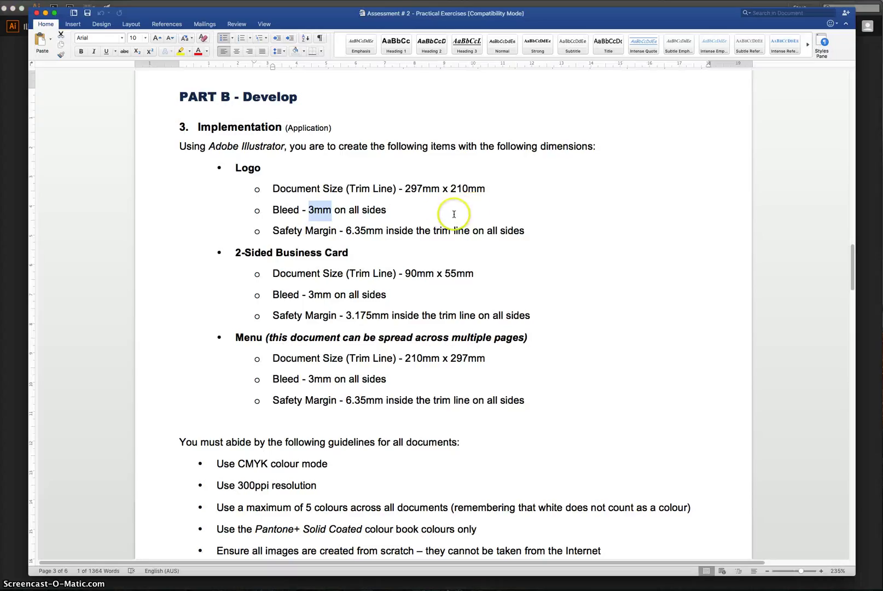
{"action": "double_click", "coordinate": [412, 188]}
{"action": "left_click_drag", "start_coordinate": [464, 191], "coordinate": [479, 189]}
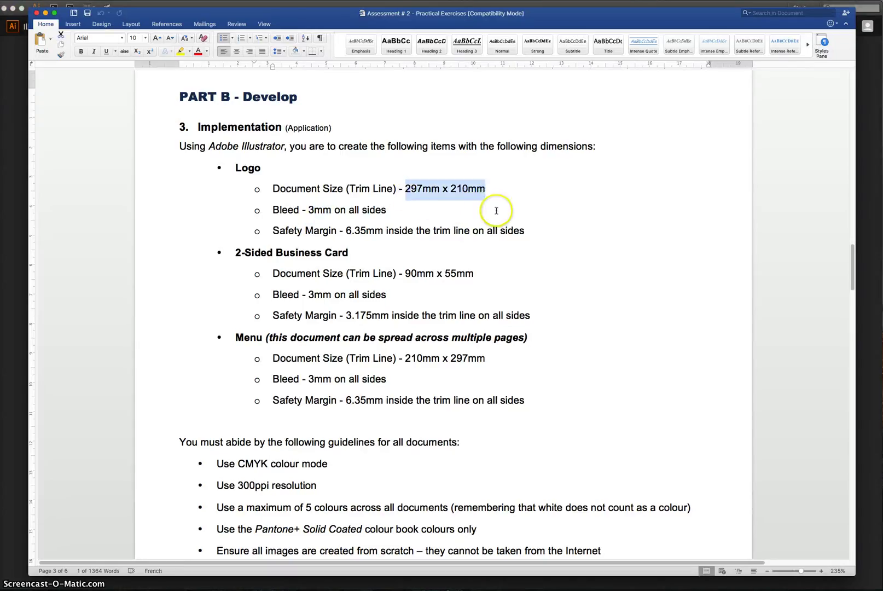
{"action": "key", "text": "super+Tab"}
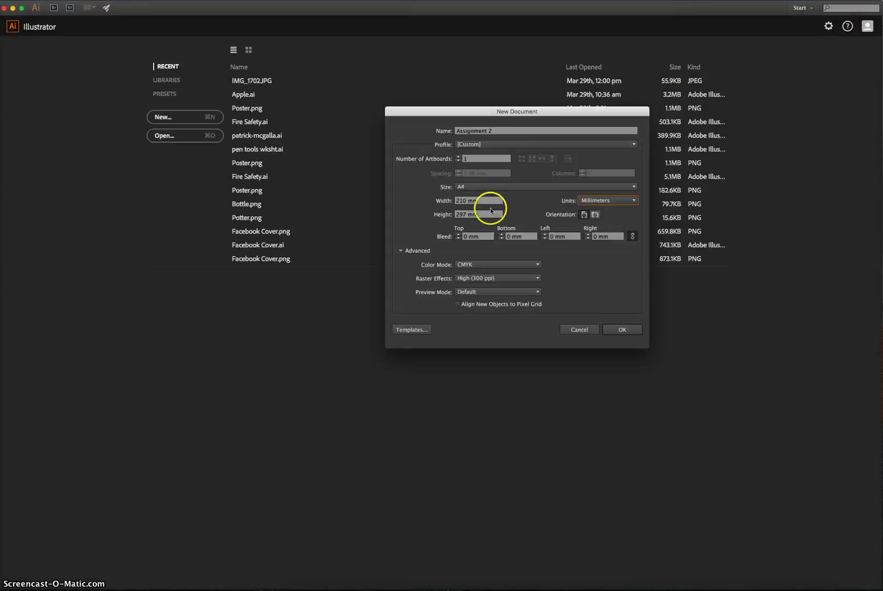
{"action": "left_click", "coordinate": [595, 215]}
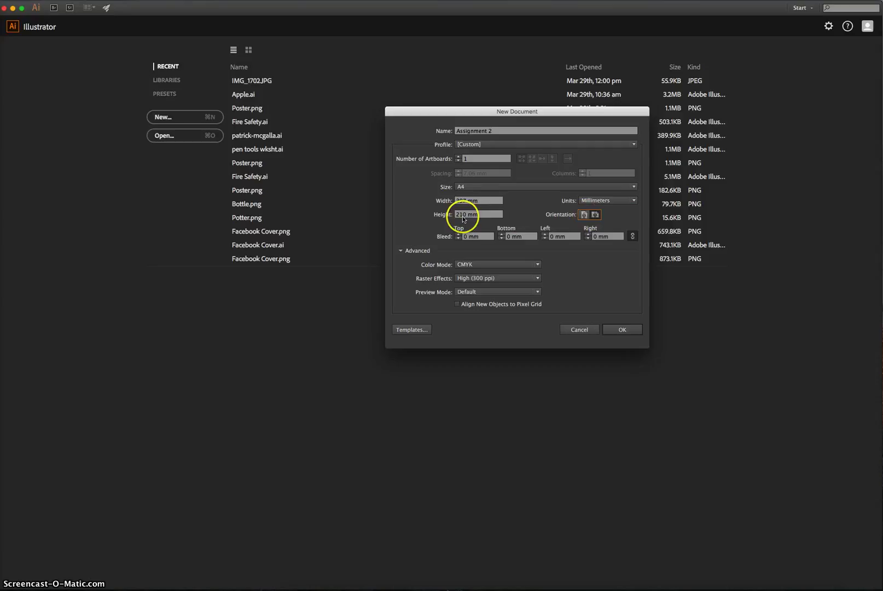
{"action": "left_click", "coordinate": [458, 235]}
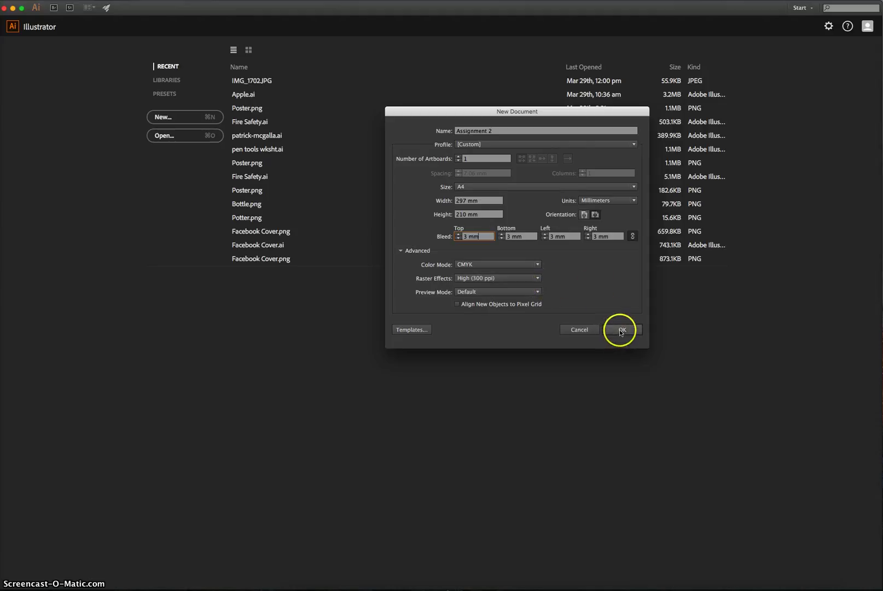
- Create the document and rename Artboard 1 to 'Logo'
{"action": "left_click", "coordinate": [621, 330]}
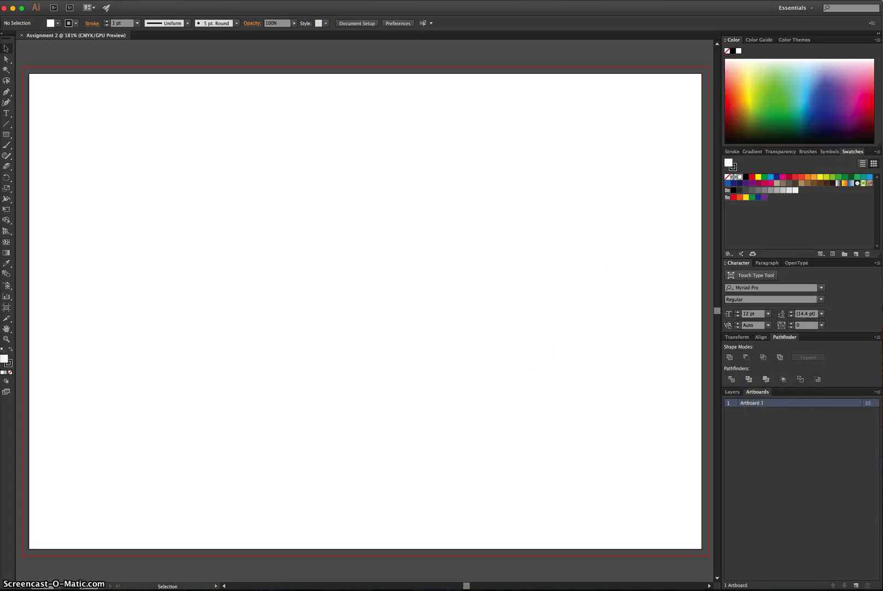
{"action": "left_click", "coordinate": [240, 0]}
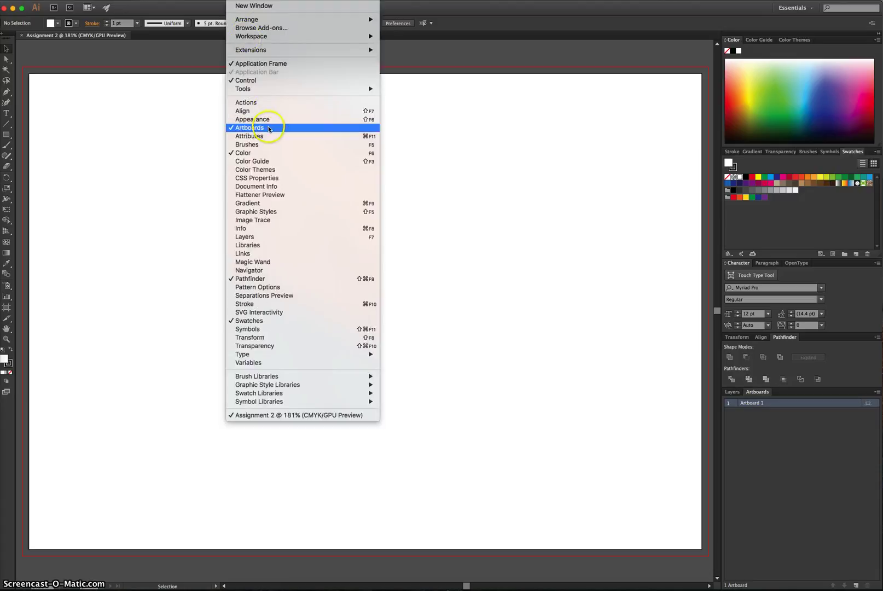
{"action": "left_click", "coordinate": [736, 350]}
{"action": "double_click", "coordinate": [760, 407]}
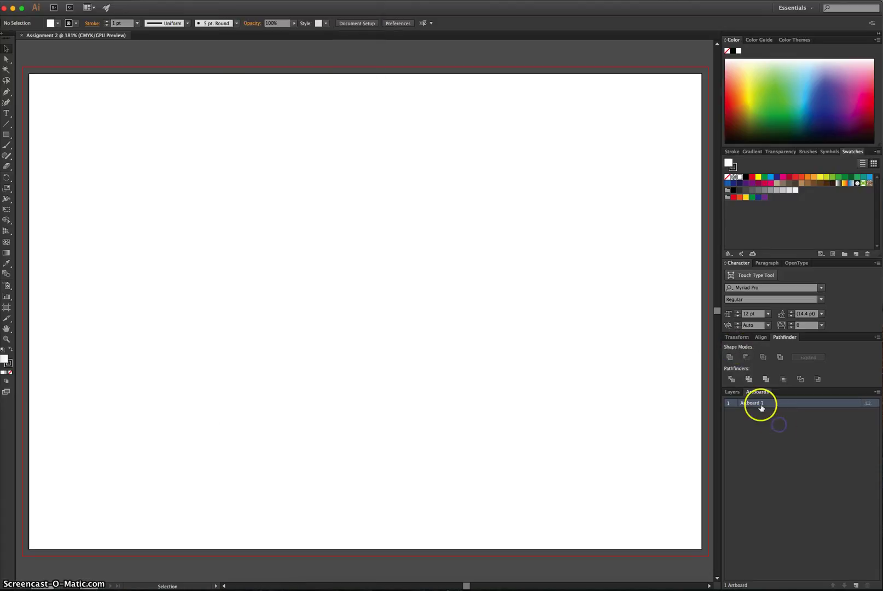
{"action": "left_click", "coordinate": [760, 409]}
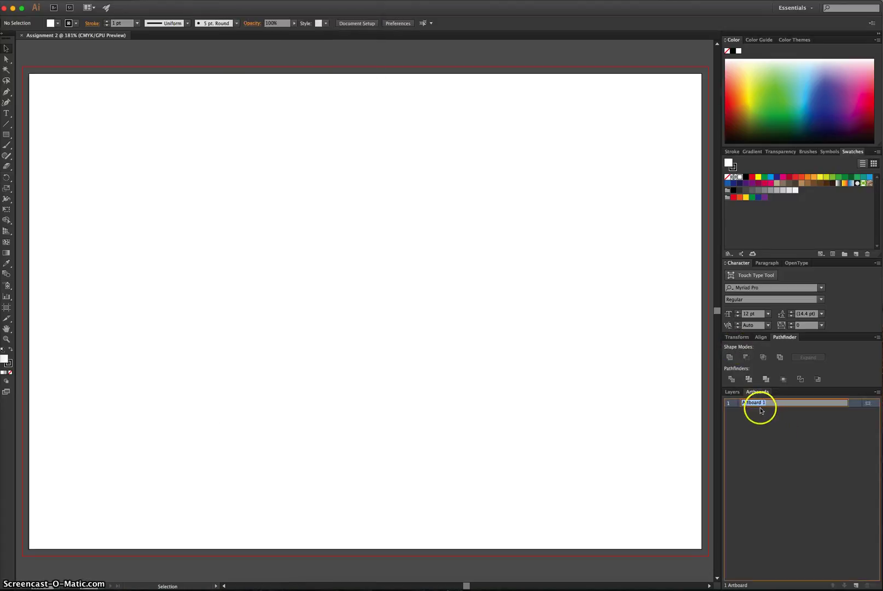
{"action": "type", "text": "Logo"}
{"action": "left_click", "coordinate": [755, 433]}
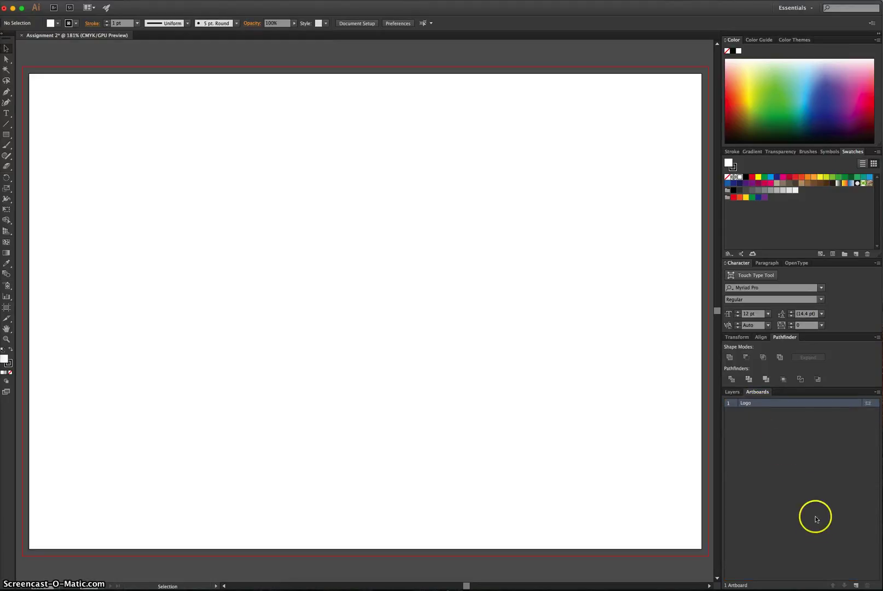
- Add a second artboard named 'Business Card – Front'
{"action": "left_click", "coordinate": [856, 586]}
{"action": "double_click", "coordinate": [752, 412]}
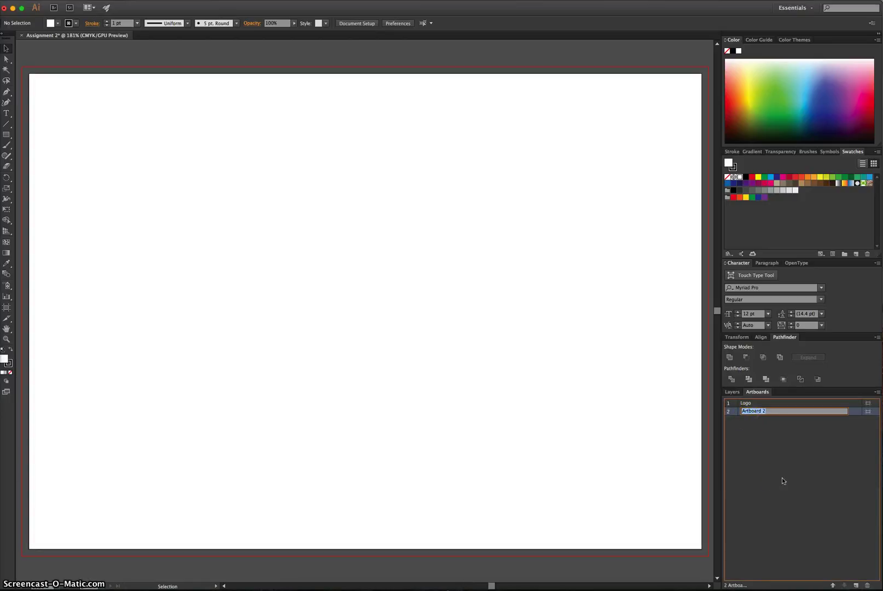
{"action": "type", "text": "Business Card – Front"}
{"action": "key", "text": "Return"}
{"action": "left_click", "coordinate": [831, 477]}
- Add a third artboard 'Business Card – Back' and a fourth named 'Menu'
{"action": "left_click", "coordinate": [856, 585]}
{"action": "double_click", "coordinate": [755, 419]}
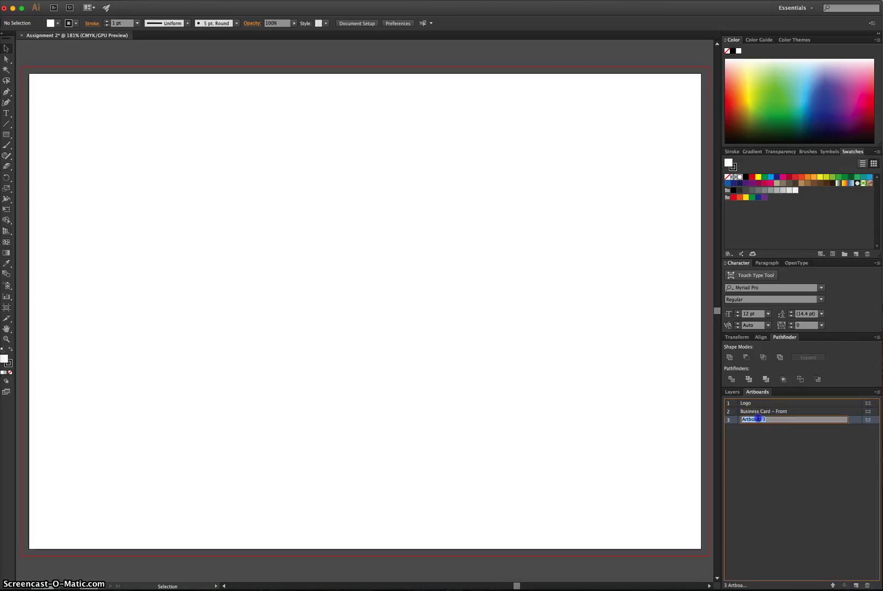
{"action": "left_click", "coordinate": [780, 442]}
{"action": "type", "text": "Business Card – Back"}
{"action": "key", "text": "Return"}
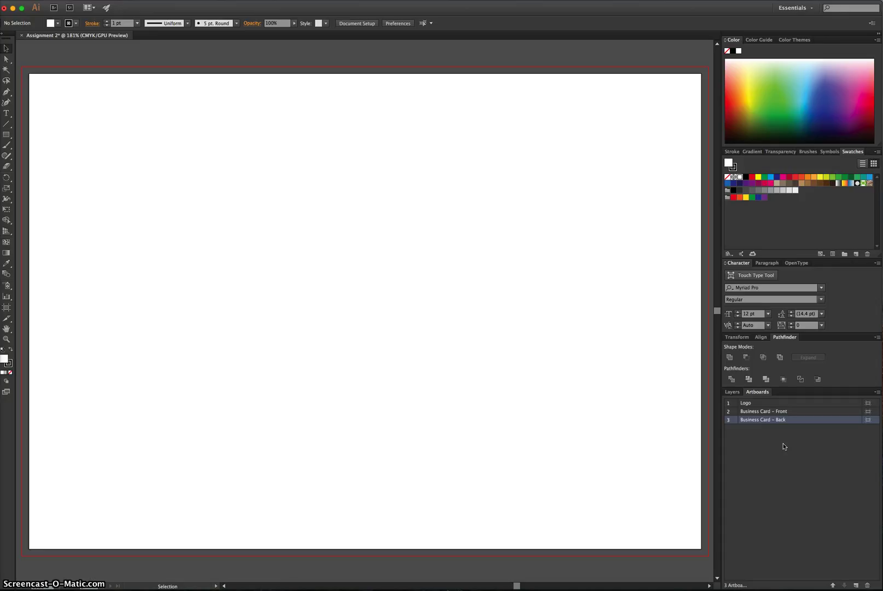
{"action": "left_click", "coordinate": [855, 584]}
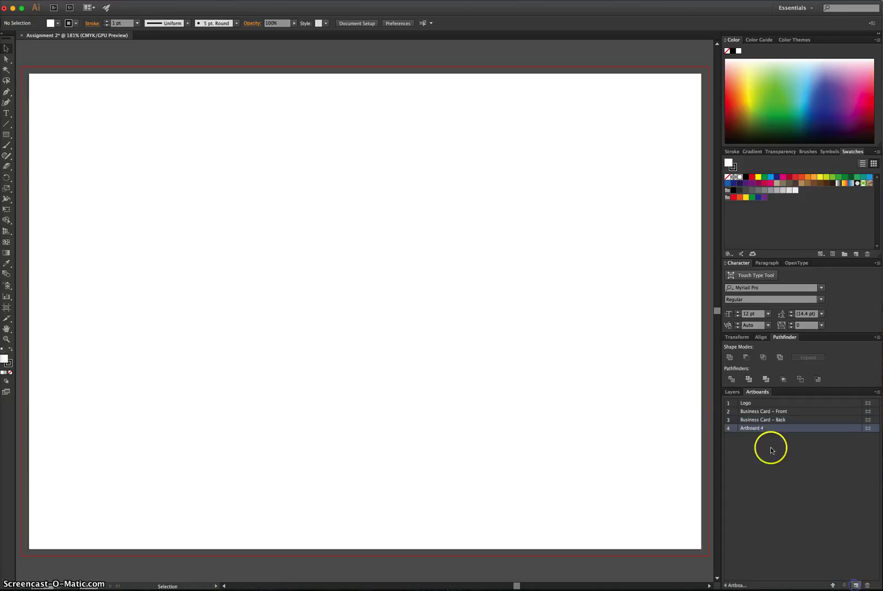
{"action": "double_click", "coordinate": [747, 427]}
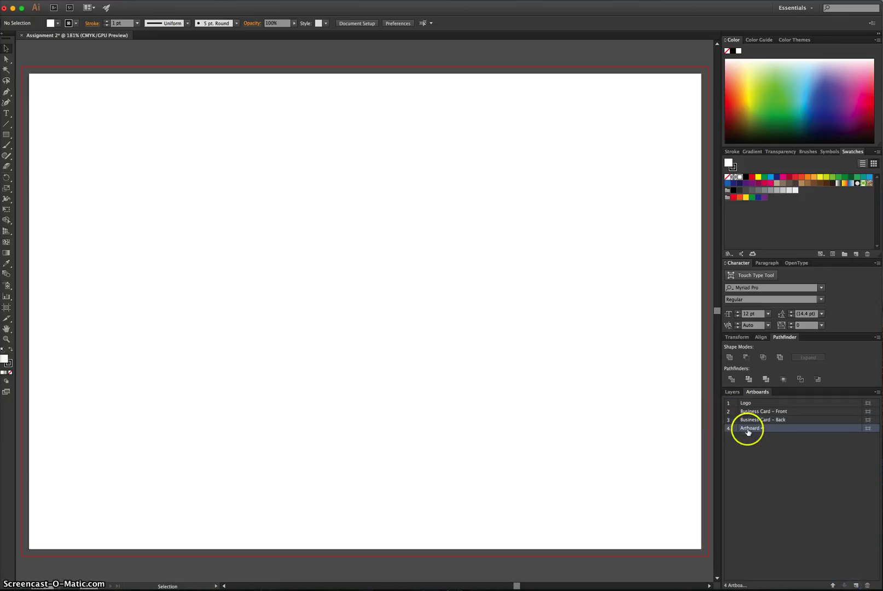
{"action": "left_click", "coordinate": [764, 456]}
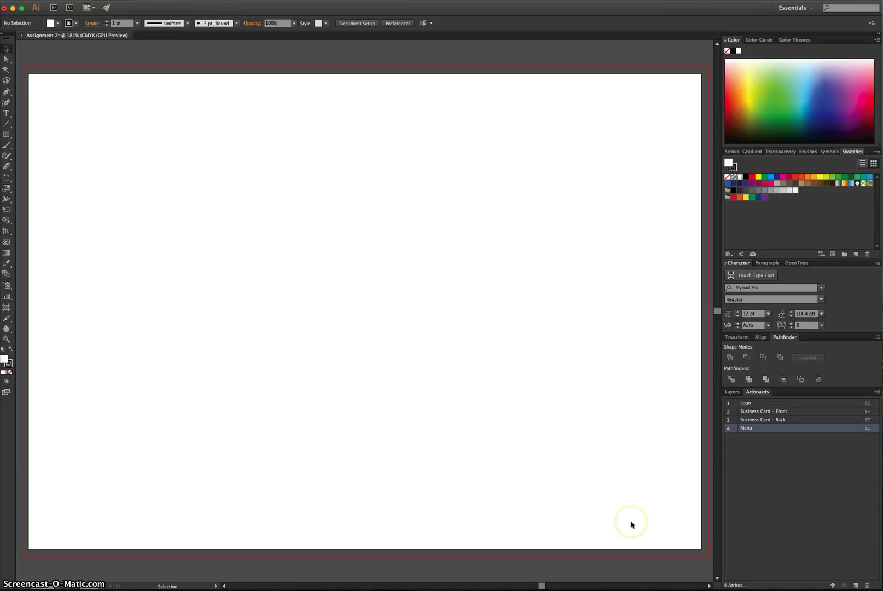
- Select Business Card – Front and confirm the 90 × 55 mm card size in the brief
{"action": "key", "text": "super+minus"}
{"action": "key", "text": "super+minus"}
{"action": "key", "text": "super+minus"}
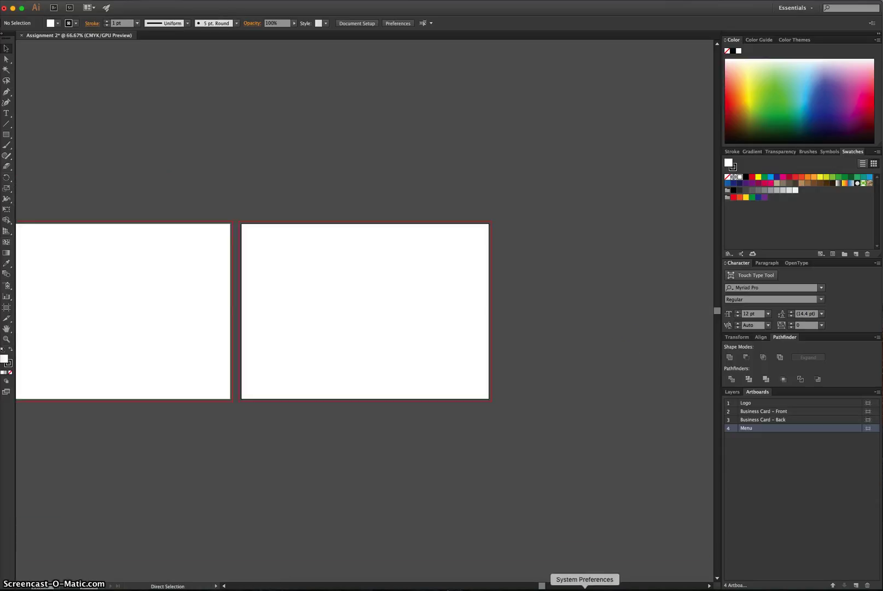
{"action": "left_click_drag", "start_coordinate": [541, 584], "coordinate": [496, 582]}
{"action": "key", "text": "super+minus"}
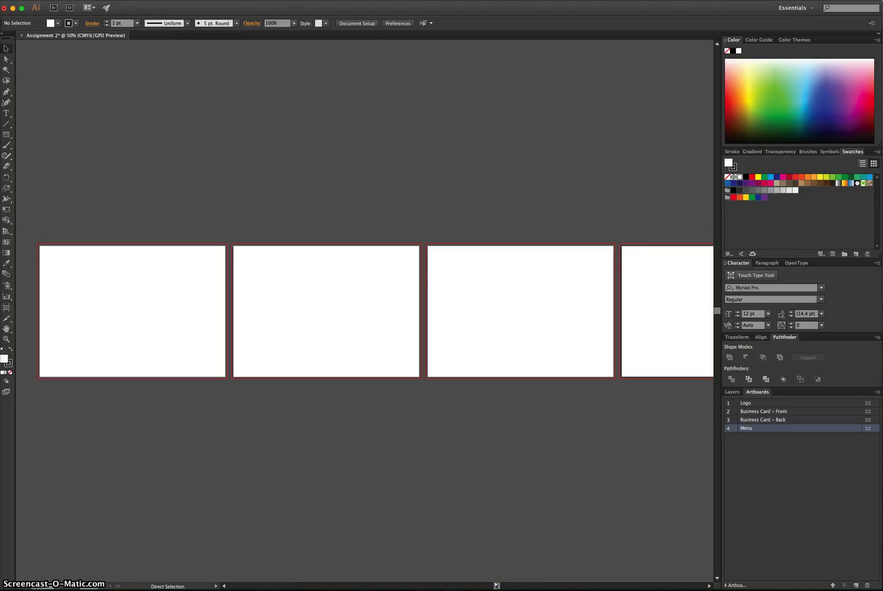
{"action": "left_click", "coordinate": [496, 584]}
{"action": "left_click_drag", "start_coordinate": [497, 586], "coordinate": [498, 586]}
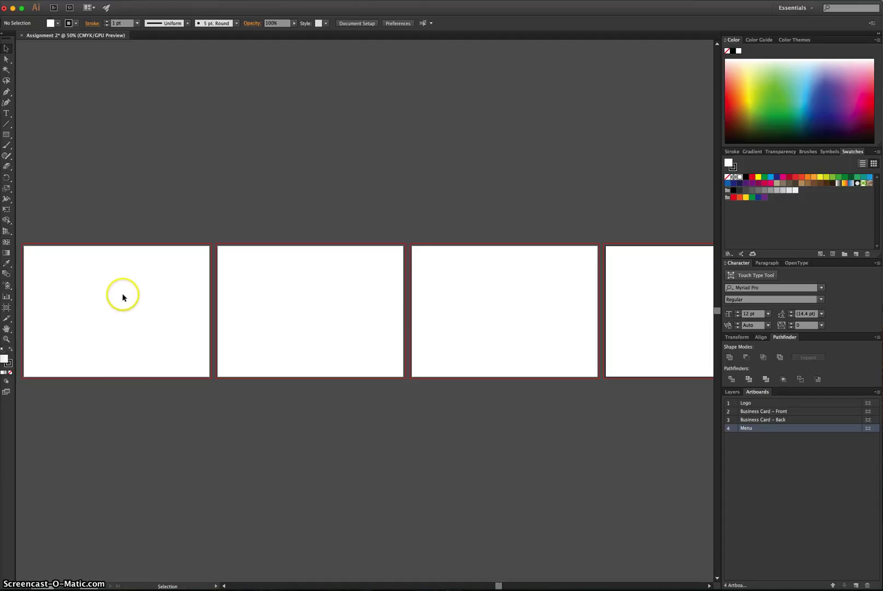
{"action": "left_click", "coordinate": [781, 412]}
{"action": "key", "text": "super+Tab"}
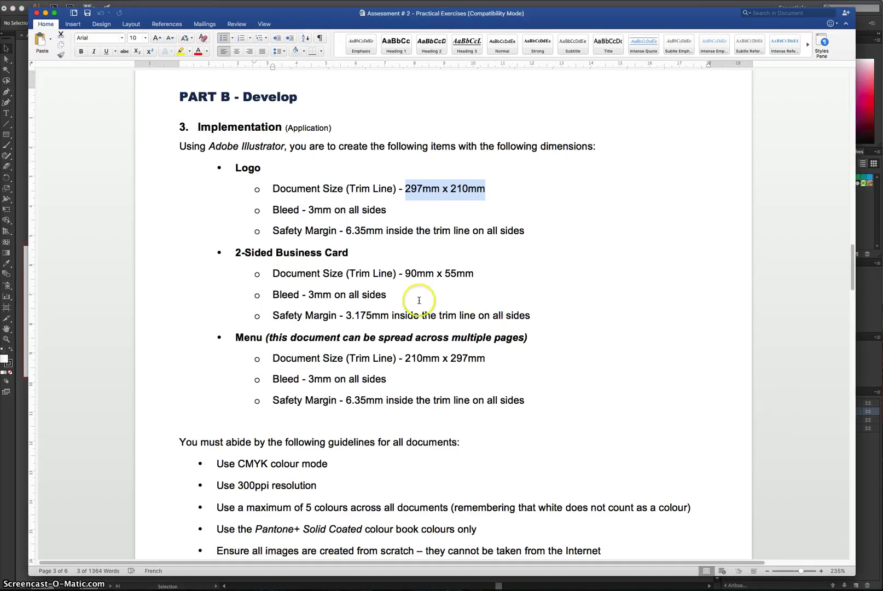
{"action": "left_click_drag", "start_coordinate": [405, 274], "coordinate": [459, 275]}
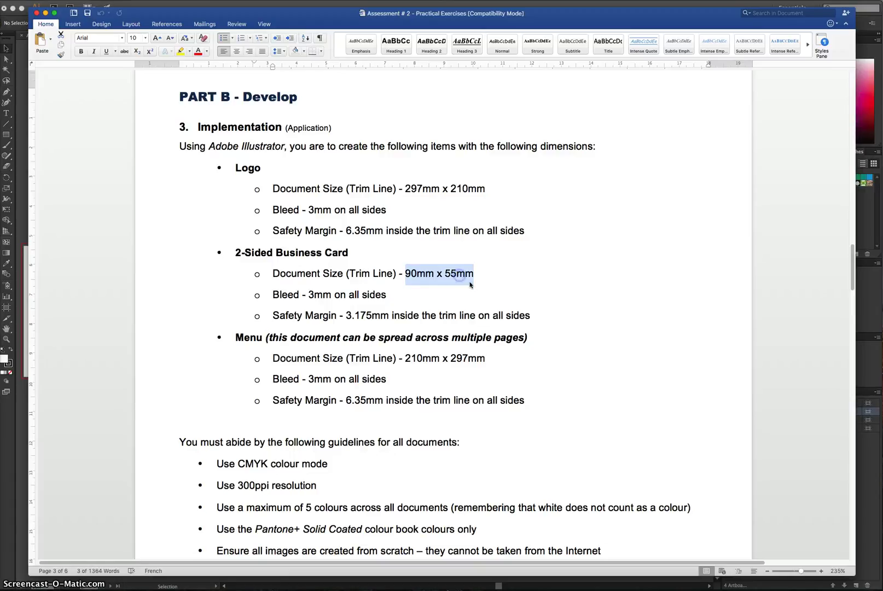
{"action": "key", "text": "super+Tab"}
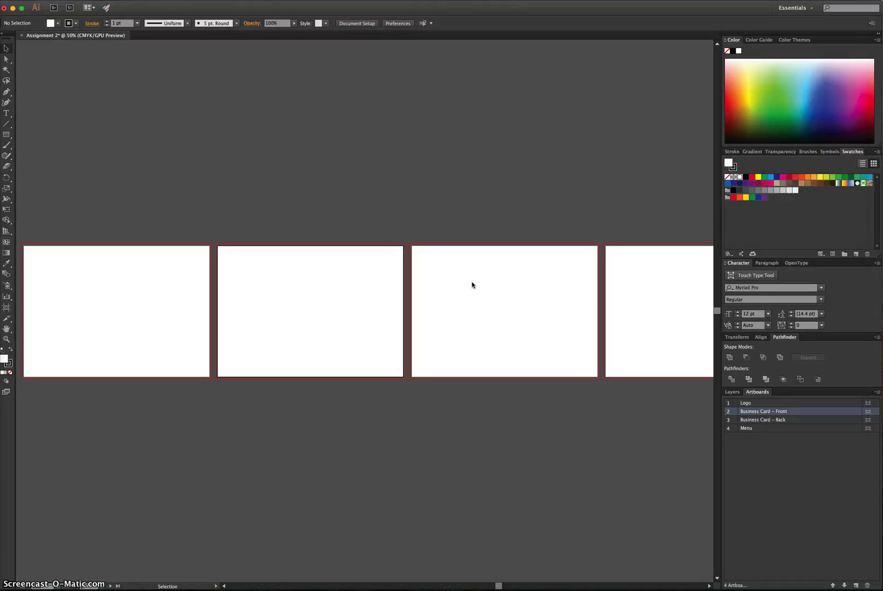
{"action": "left_click", "coordinate": [467, 286]}
- Resize the Business Card – Front artboard to 90 × 55 mm
{"action": "left_click", "coordinate": [865, 420]}
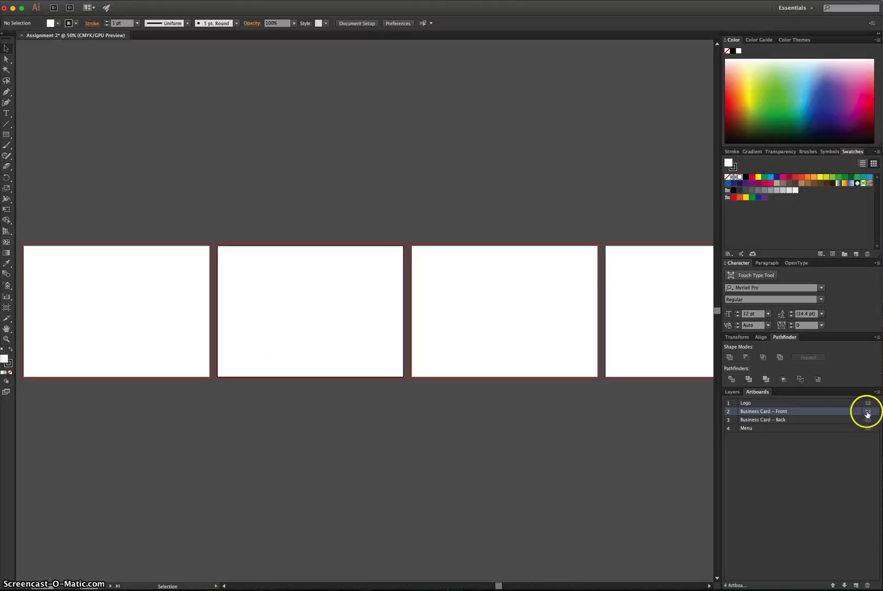
{"action": "left_click", "coordinate": [867, 412]}
{"action": "left_click_drag", "start_coordinate": [518, 217], "coordinate": [514, 218]}
{"action": "double_click", "coordinate": [514, 217]}
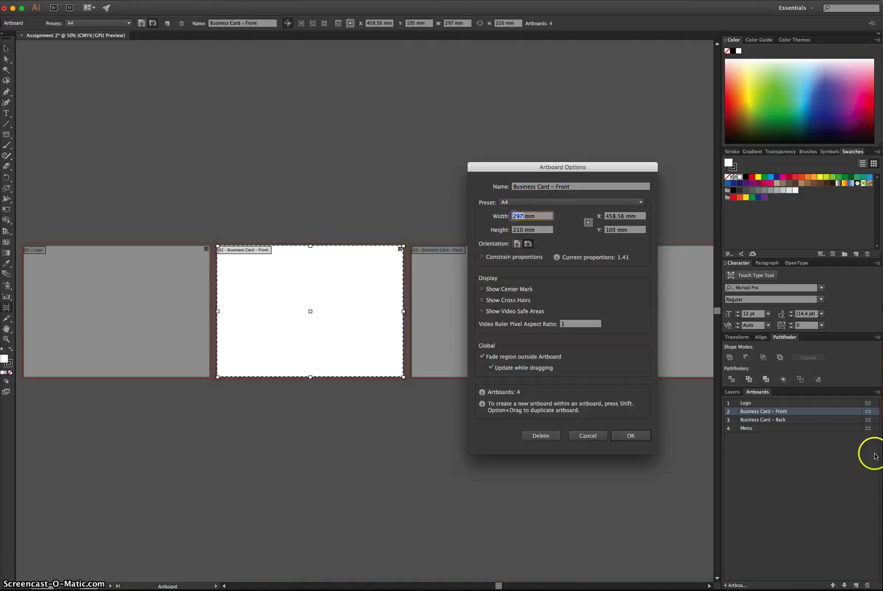
{"action": "type", "text": "90"}
{"action": "key", "text": "Tab"}
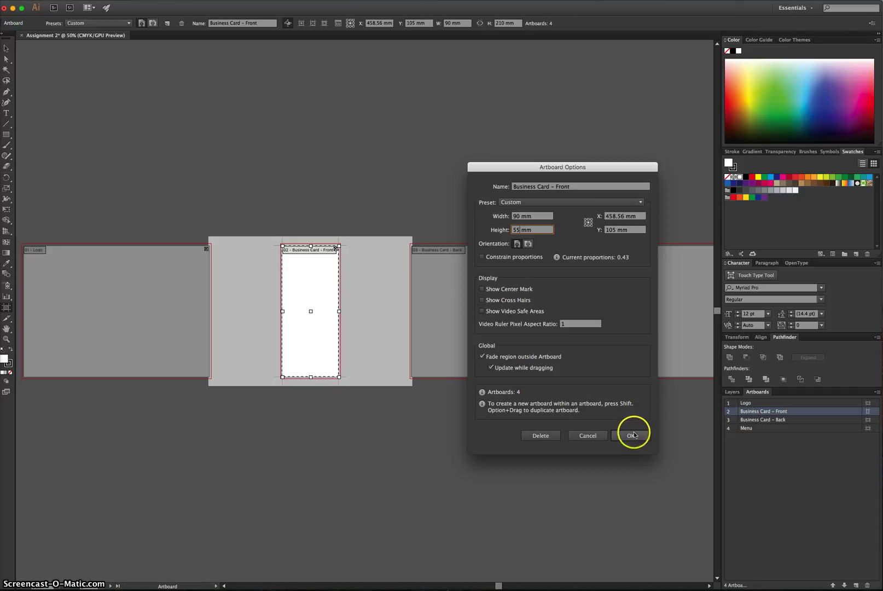
{"action": "left_click", "coordinate": [633, 435]}
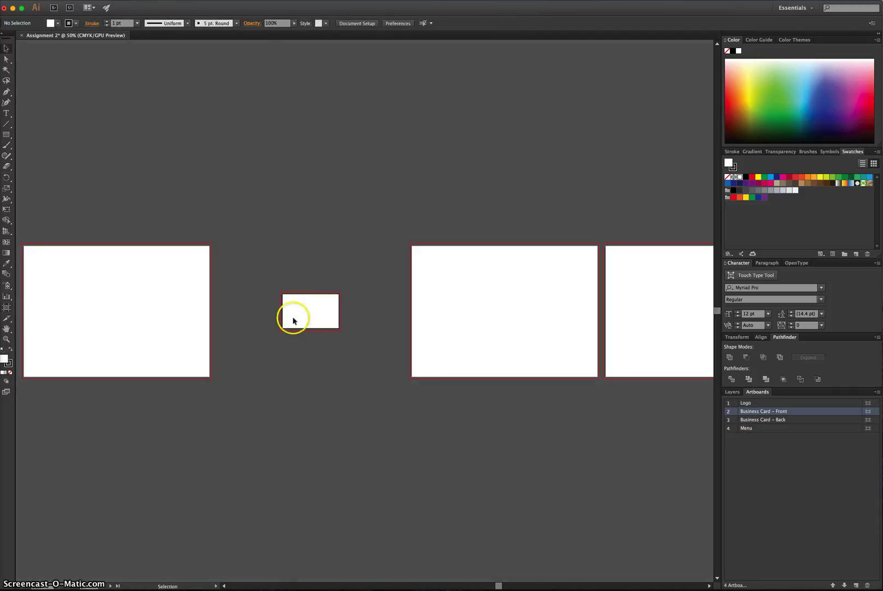
- Resize the Business Card – Back artboard to 90 × 55 mm
{"action": "left_click", "coordinate": [468, 300]}
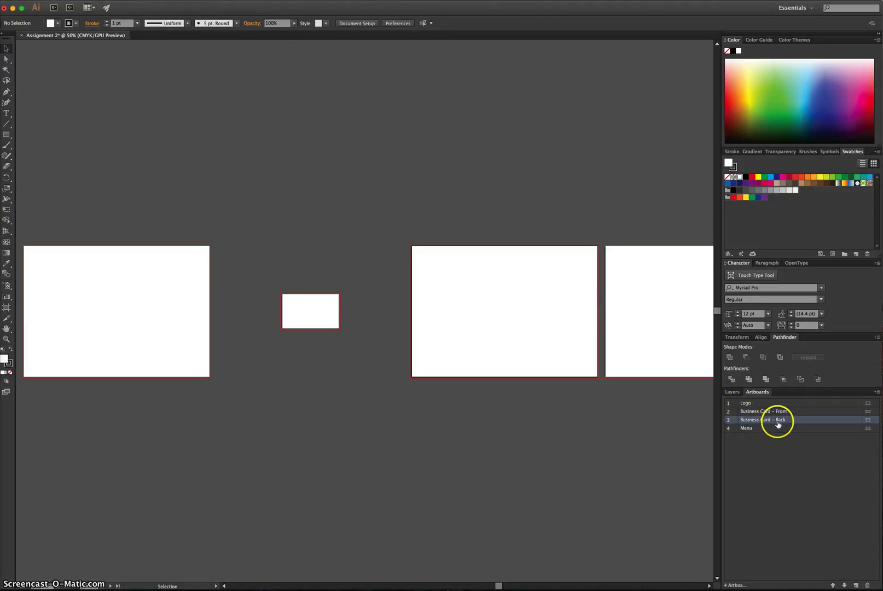
{"action": "left_click", "coordinate": [866, 418]}
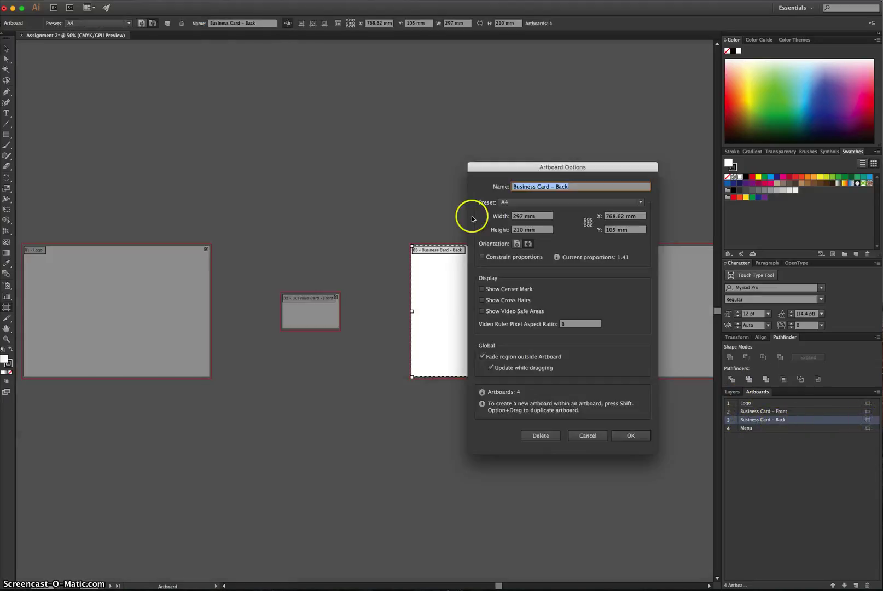
{"action": "double_click", "coordinate": [517, 216]}
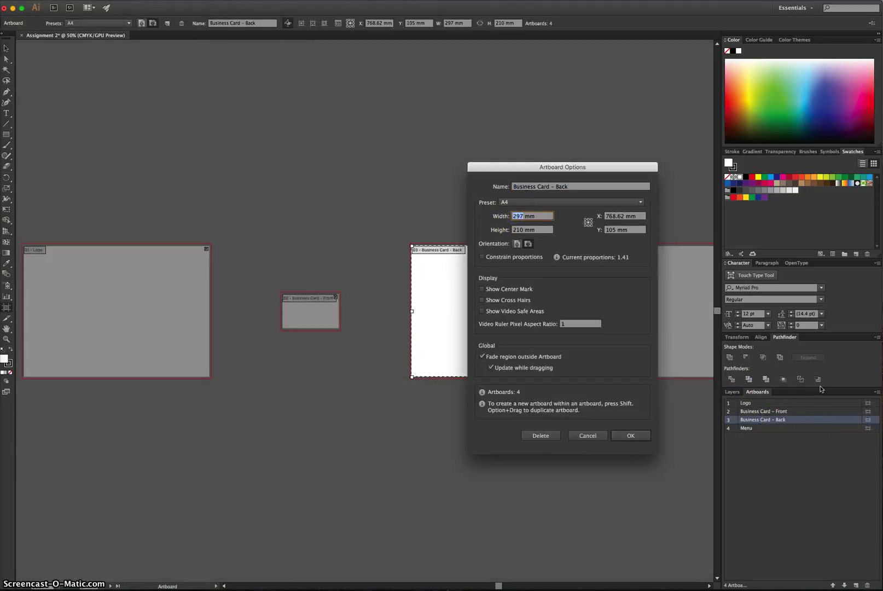
{"action": "type", "text": "90"}
{"action": "double_click", "coordinate": [516, 230]}
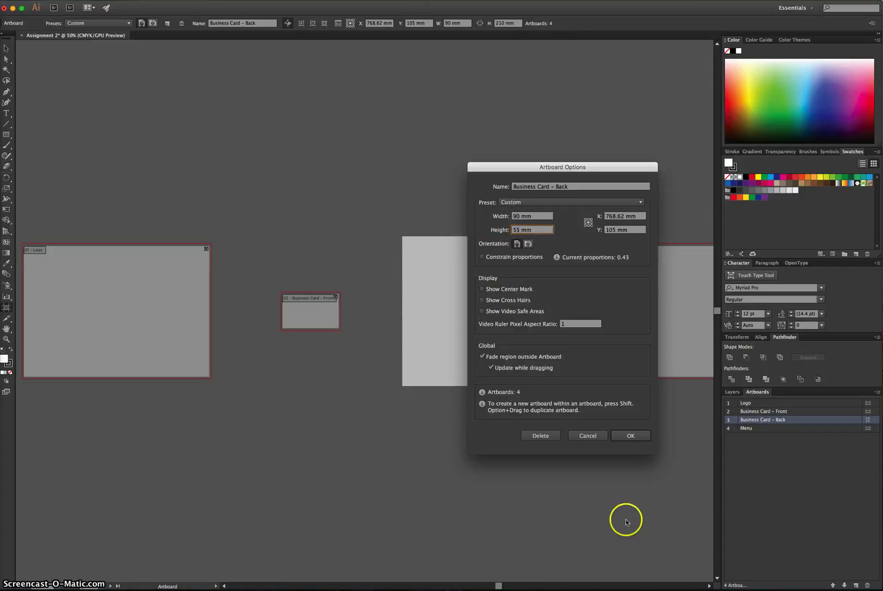
{"action": "left_click", "coordinate": [617, 436]}
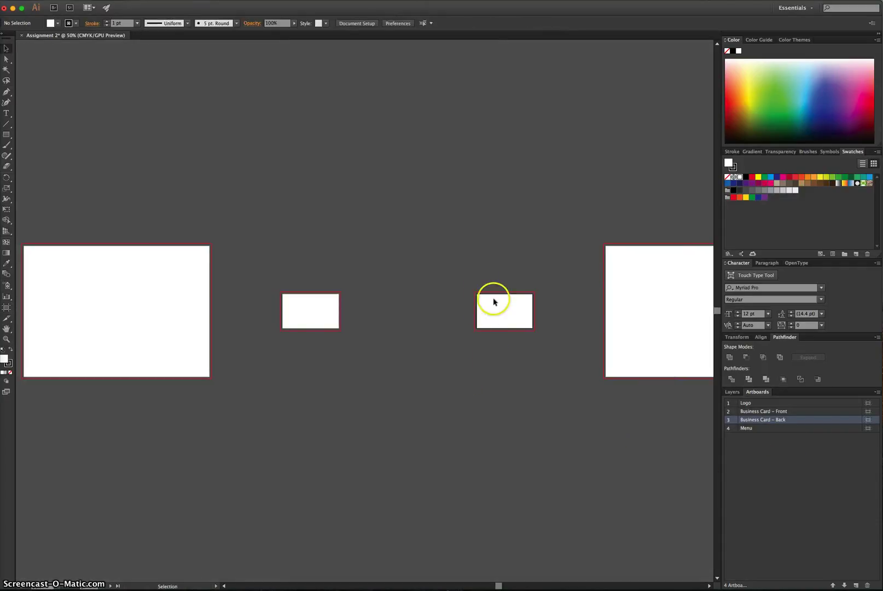
- Switch the Menu artboard to portrait orientation, 210 × 297 mm
{"action": "left_click", "coordinate": [752, 429]}
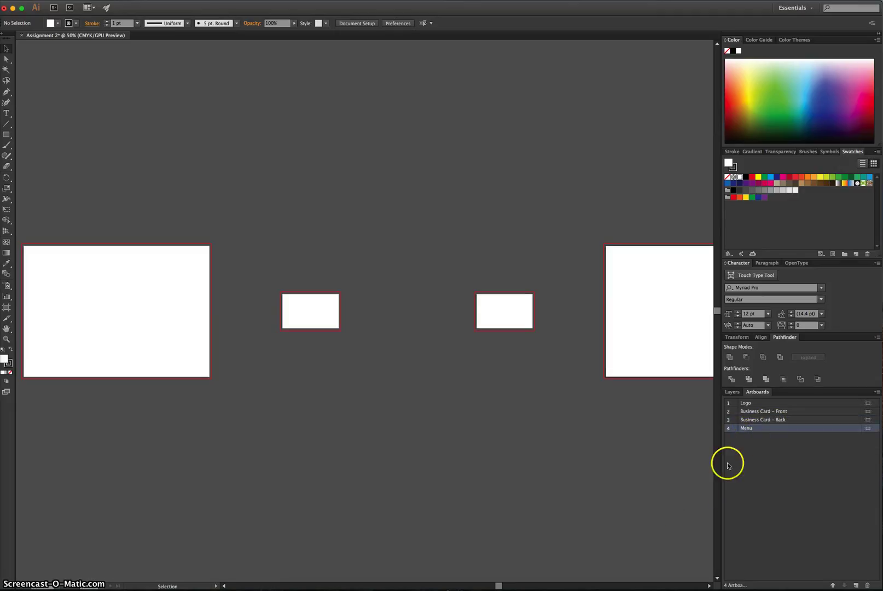
{"action": "left_click_drag", "start_coordinate": [498, 586], "coordinate": [511, 587]}
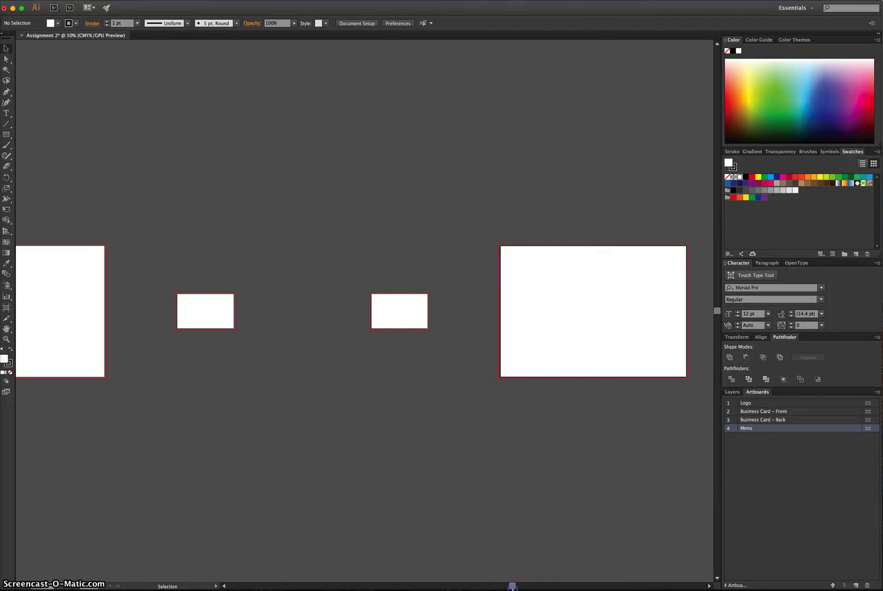
{"action": "left_click", "coordinate": [868, 430]}
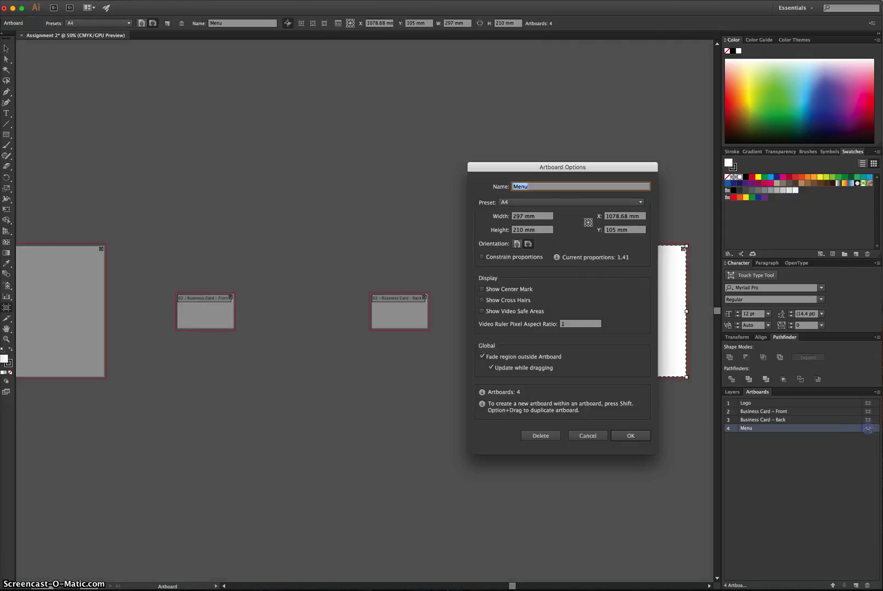
{"action": "left_click", "coordinate": [518, 244]}
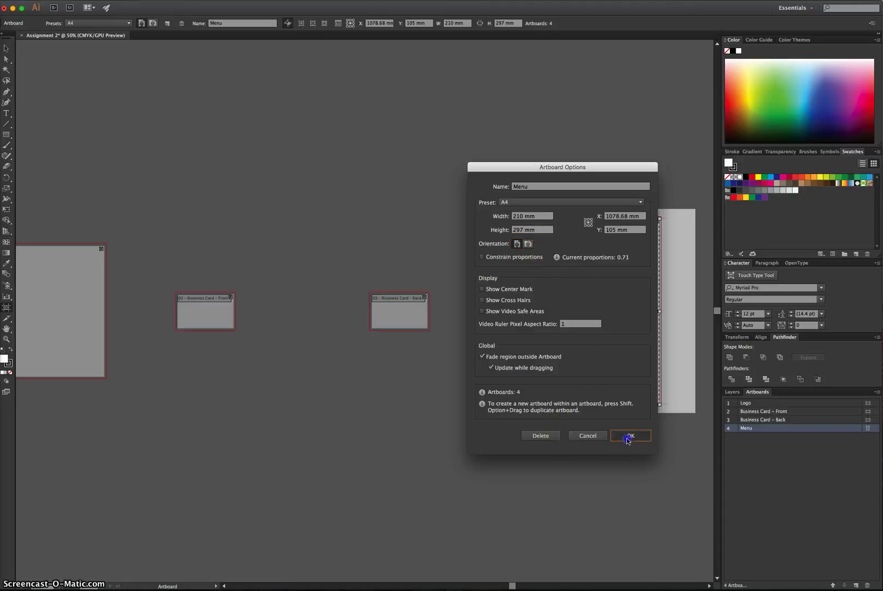
{"action": "left_click", "coordinate": [629, 436]}
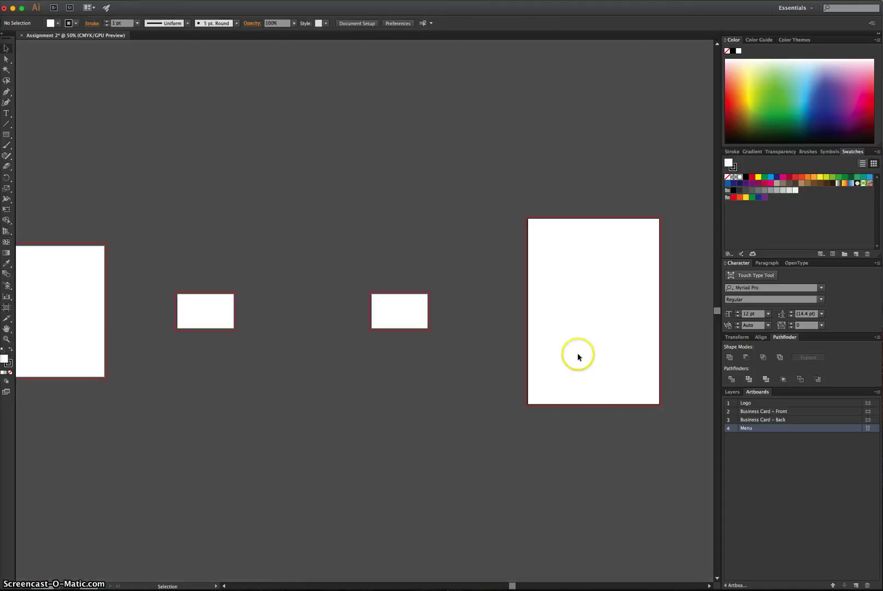
{"action": "left_click_drag", "start_coordinate": [512, 586], "coordinate": [495, 585]}
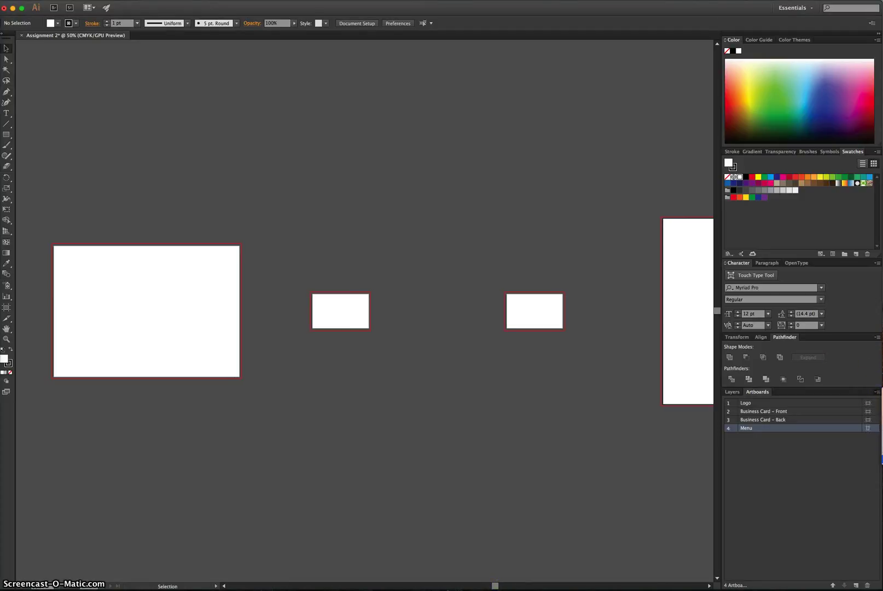
- Try rearranging the artboards, first another layout, then a two-column grid
{"action": "left_click", "coordinate": [881, 426]}
{"action": "left_click", "coordinate": [543, 280]}
{"action": "left_click", "coordinate": [613, 354]}
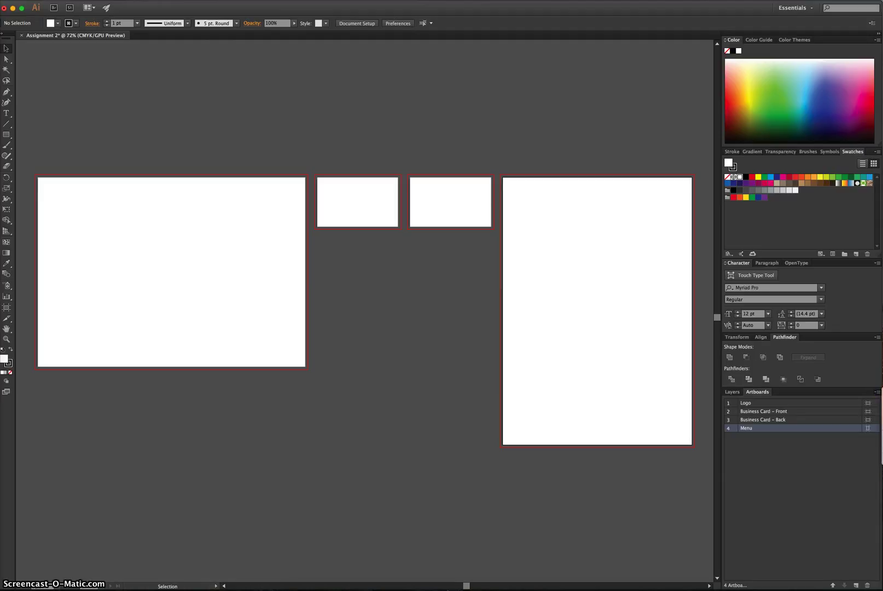
{"action": "left_click", "coordinate": [881, 459]}
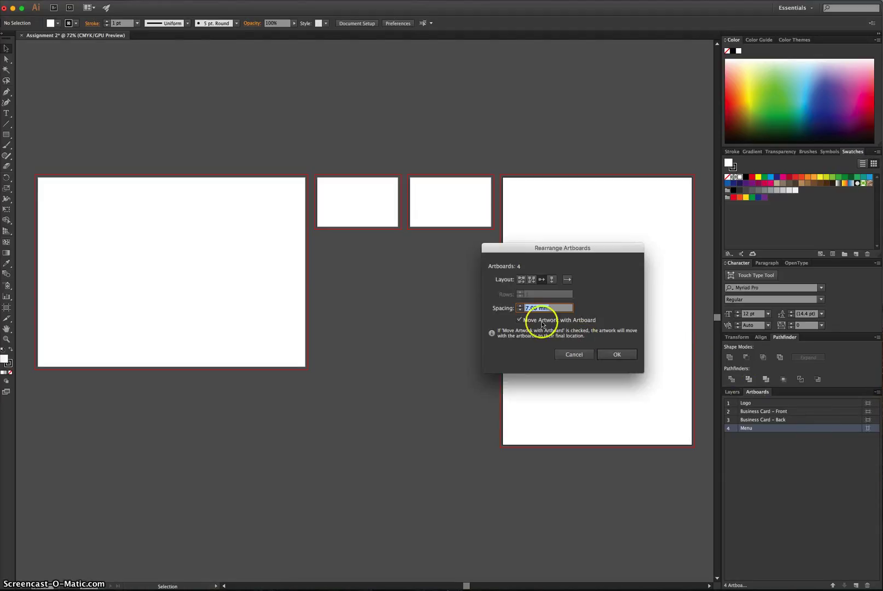
{"action": "left_click", "coordinate": [523, 280]}
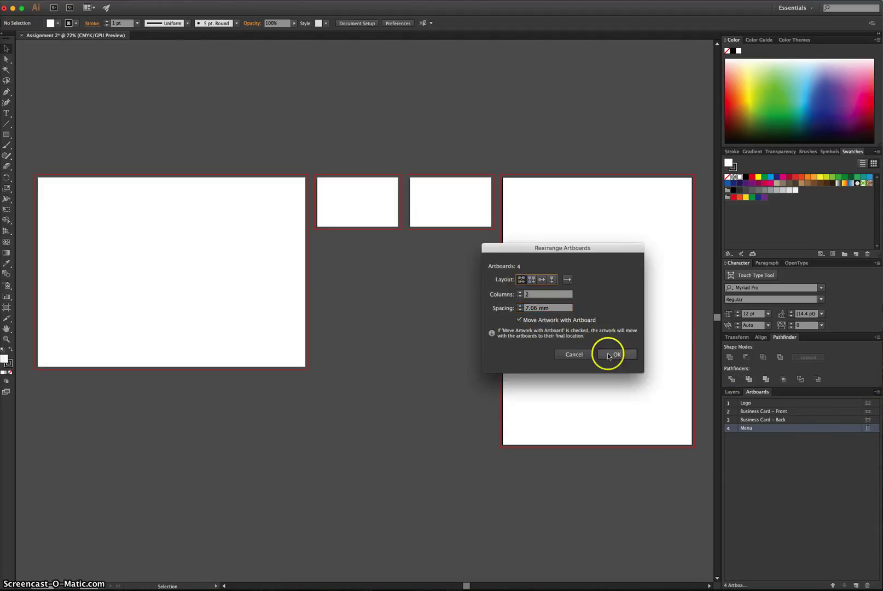
{"action": "left_click", "coordinate": [615, 355]}
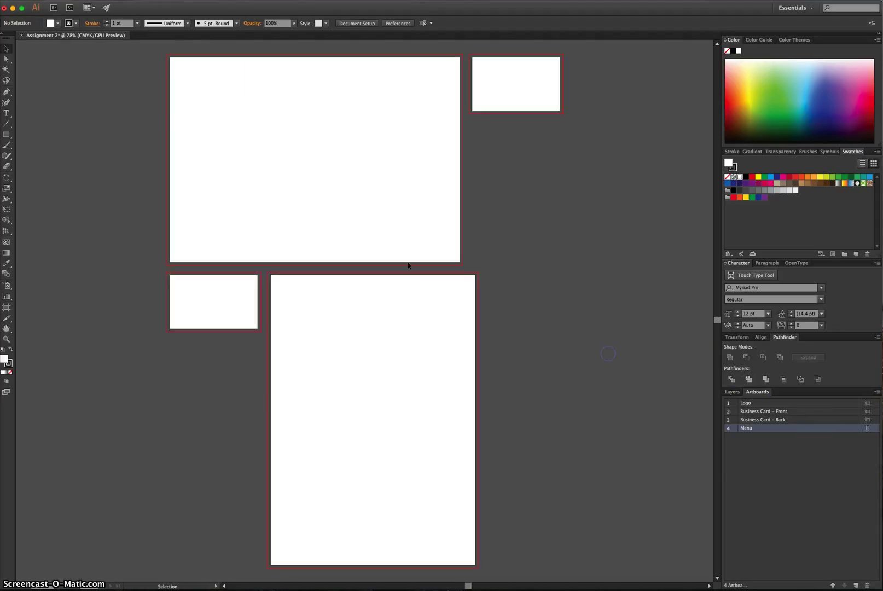
- Rearrange the artboards into a single row and make Logo the active artboard
{"action": "left_click", "coordinate": [877, 392]}
{"action": "left_click", "coordinate": [815, 417]}
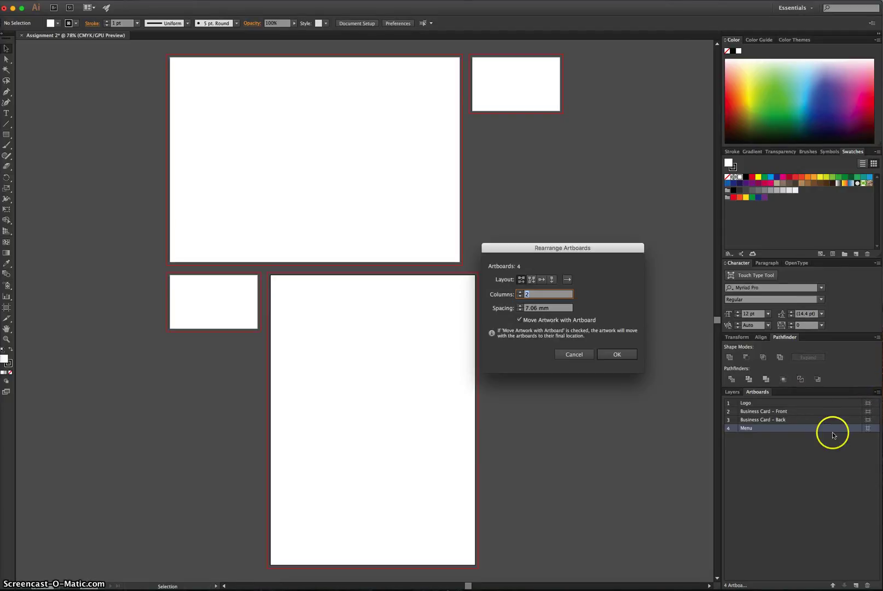
{"action": "left_click", "coordinate": [541, 280]}
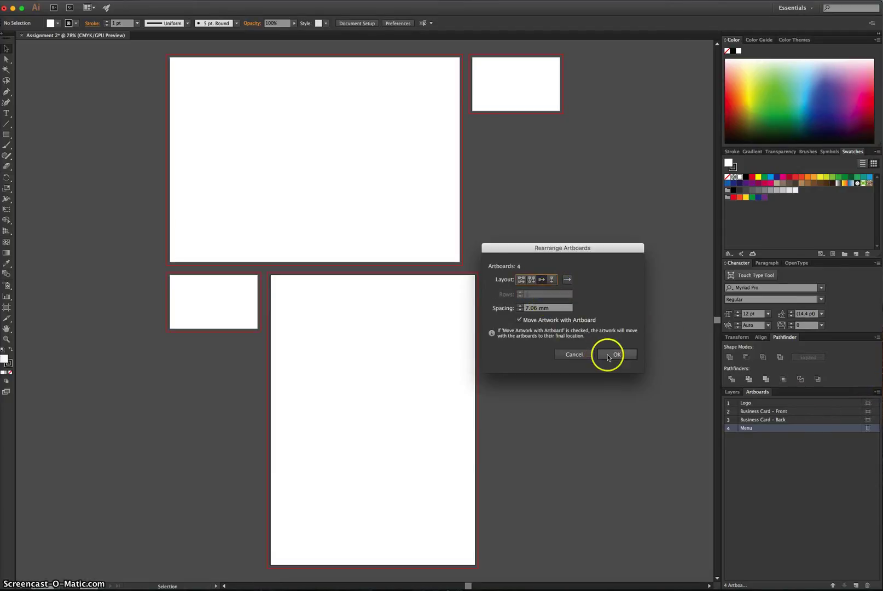
{"action": "left_click", "coordinate": [616, 354]}
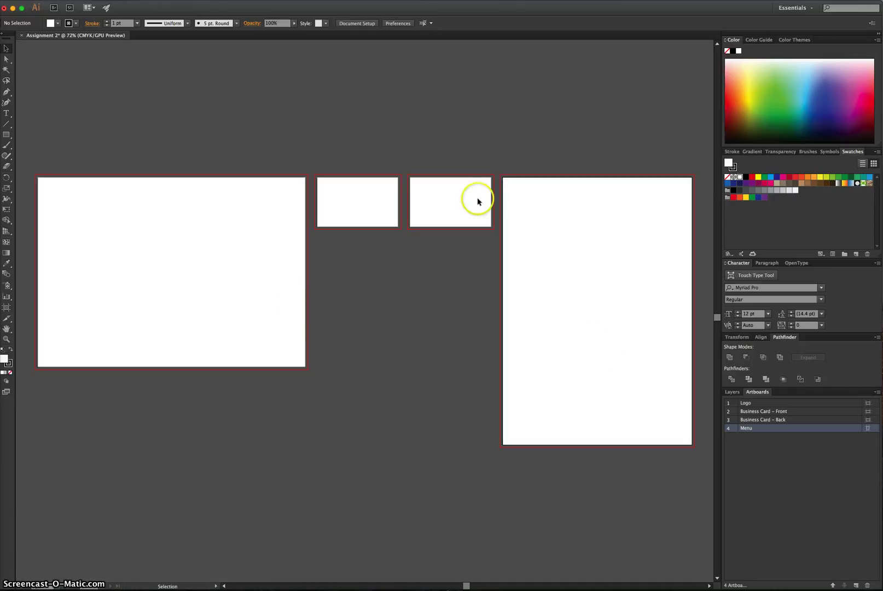
{"action": "left_click", "coordinate": [215, 257]}
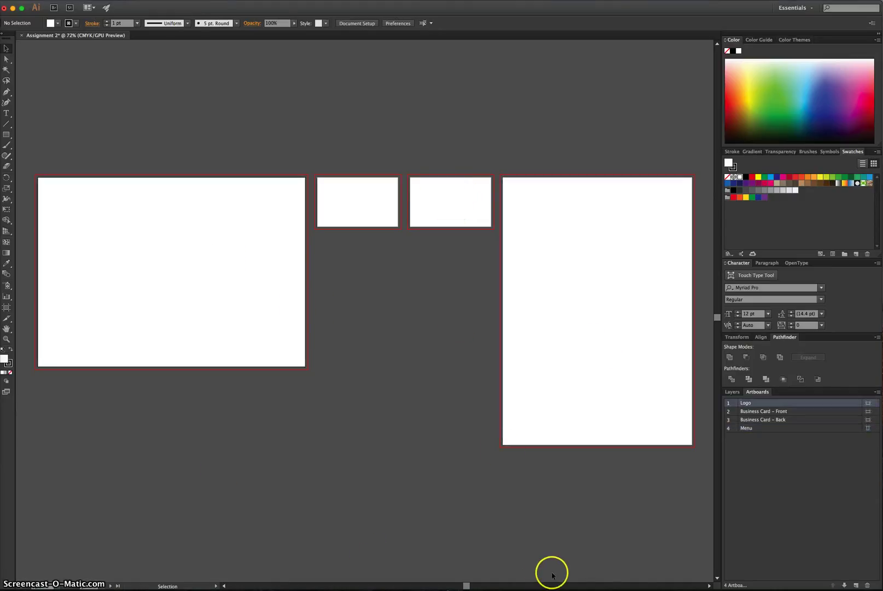
- Check the Logo's 6.35 mm safety margin in the Word brief, then return to Illustrator
{"action": "key", "text": "super+Tab"}
{"action": "left_click_drag", "start_coordinate": [274, 230], "coordinate": [521, 231]}
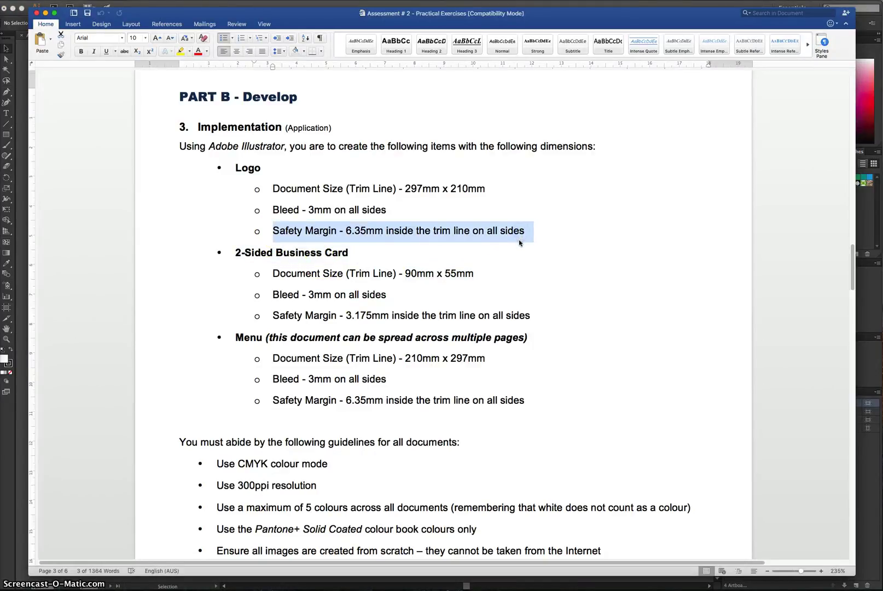
{"action": "key", "text": "super+Tab"}
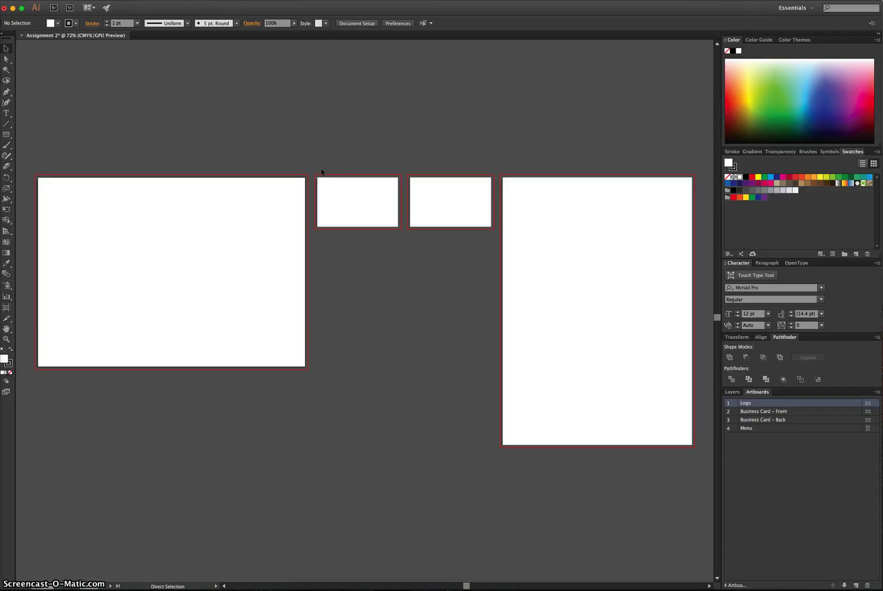
{"action": "key", "text": "super+r"}
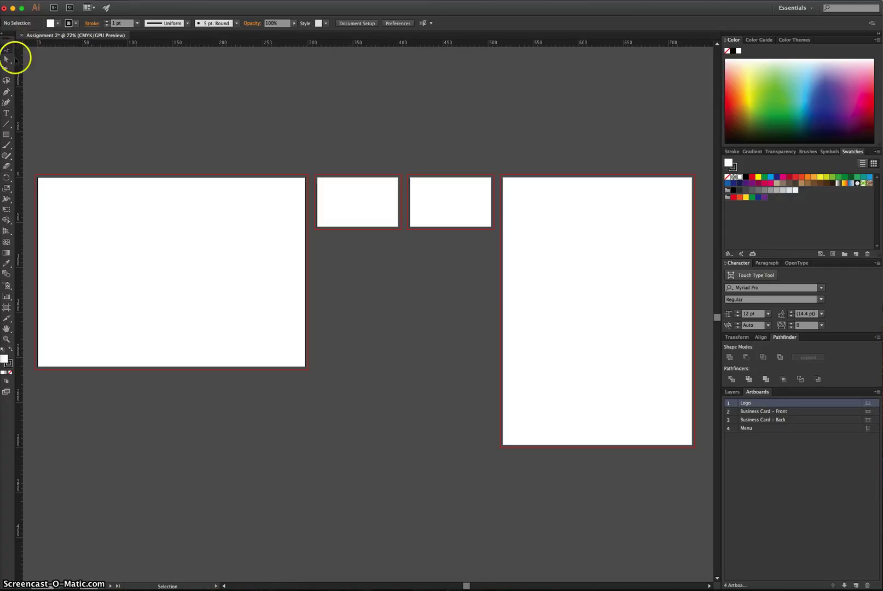
{"action": "right_click", "coordinate": [121, 42]}
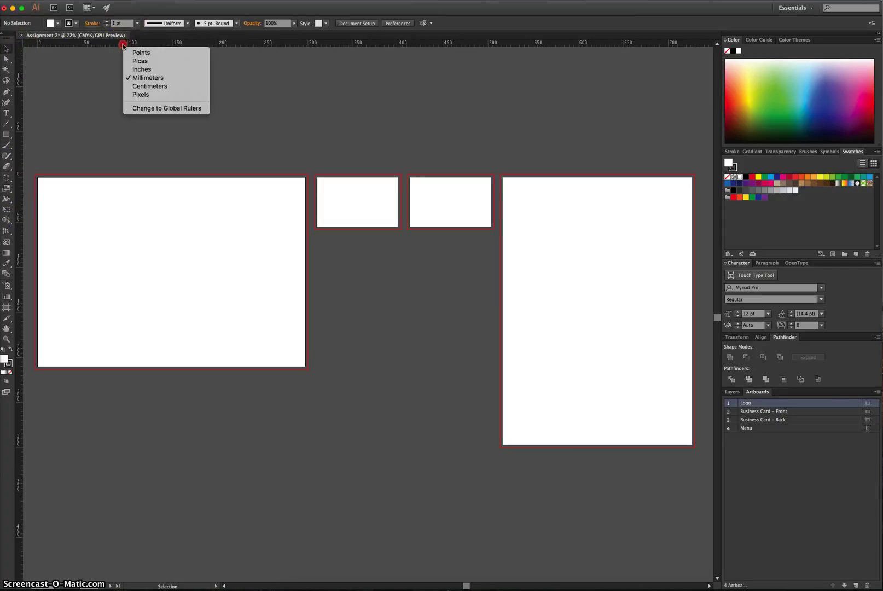
{"action": "left_click", "coordinate": [174, 77]}
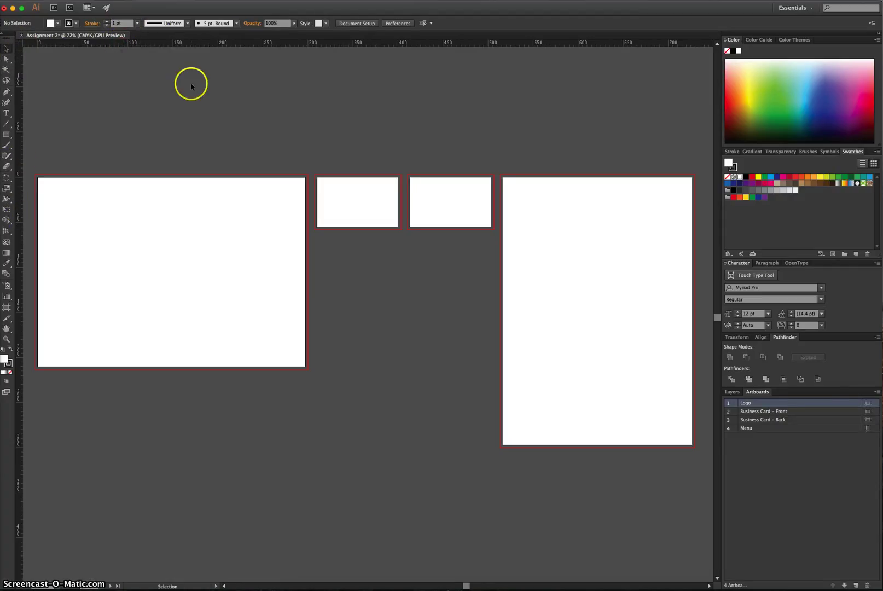
- Select the 6.35mm safety-margin value in the Word brief and return to Illustrator
{"action": "key", "text": "super+Tab"}
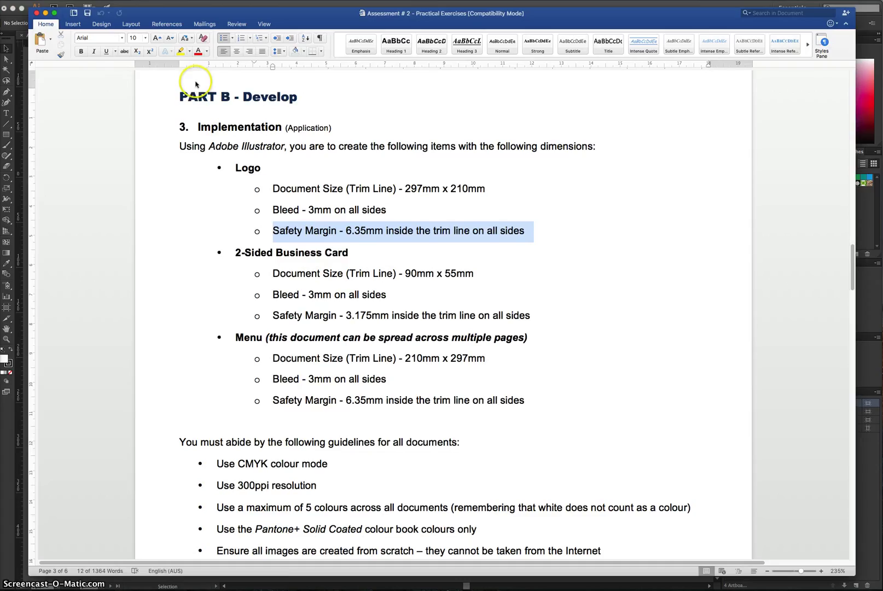
{"action": "left_click_drag", "start_coordinate": [356, 231], "coordinate": [377, 231]}
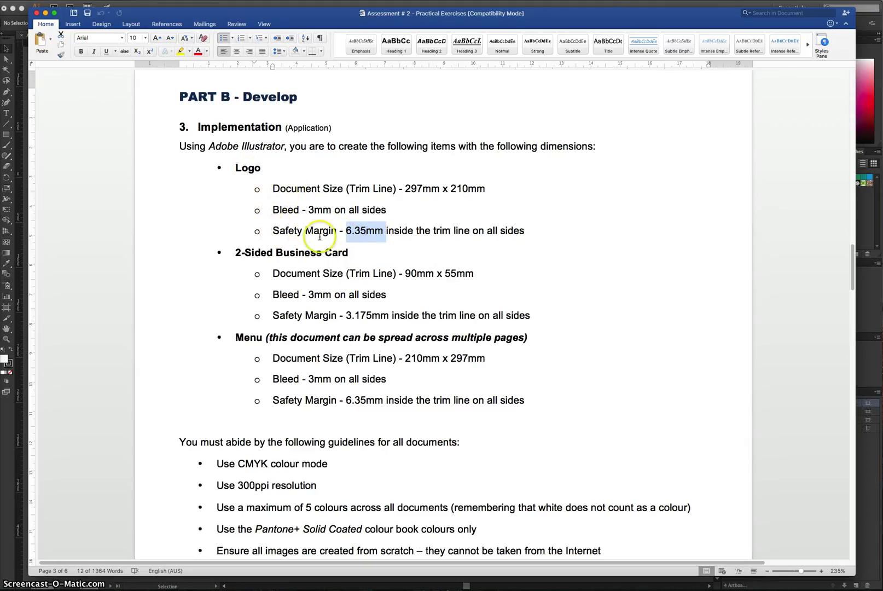
{"action": "key", "text": "super+Tab"}
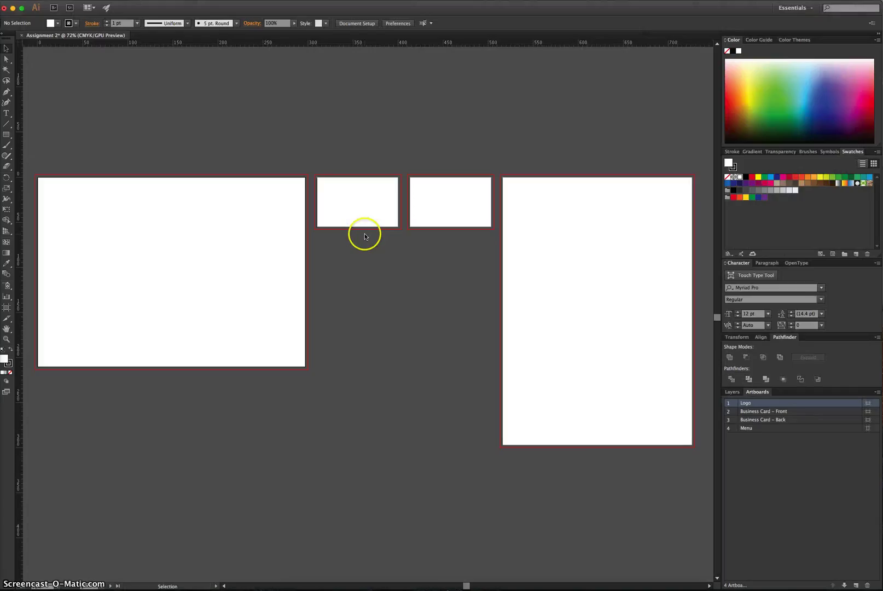
- Fit the Logo artboard in the window and place an unlocked vertical guide near 26 mm
{"action": "key", "text": "super+0"}
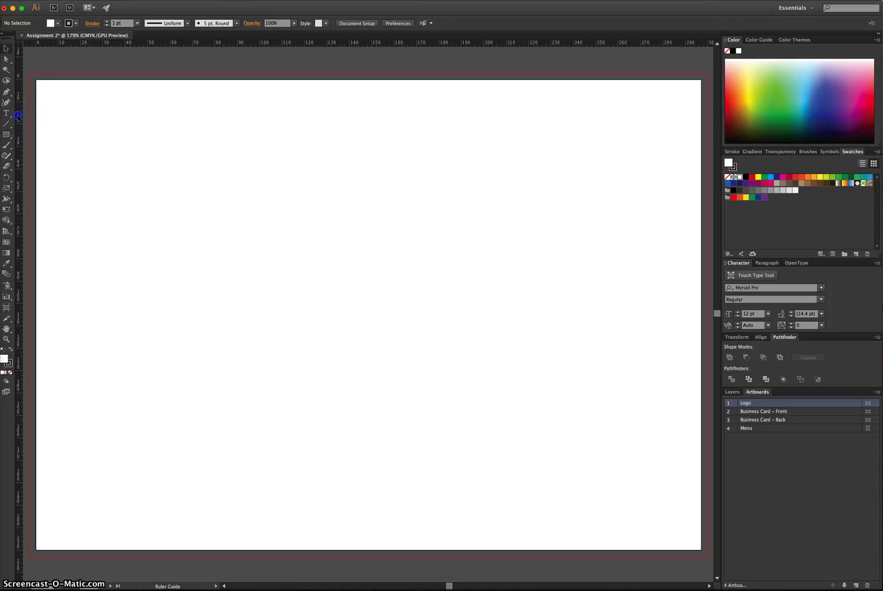
{"action": "left_click_drag", "start_coordinate": [19, 117], "coordinate": [71, 119]}
{"action": "right_click", "coordinate": [71, 120]}
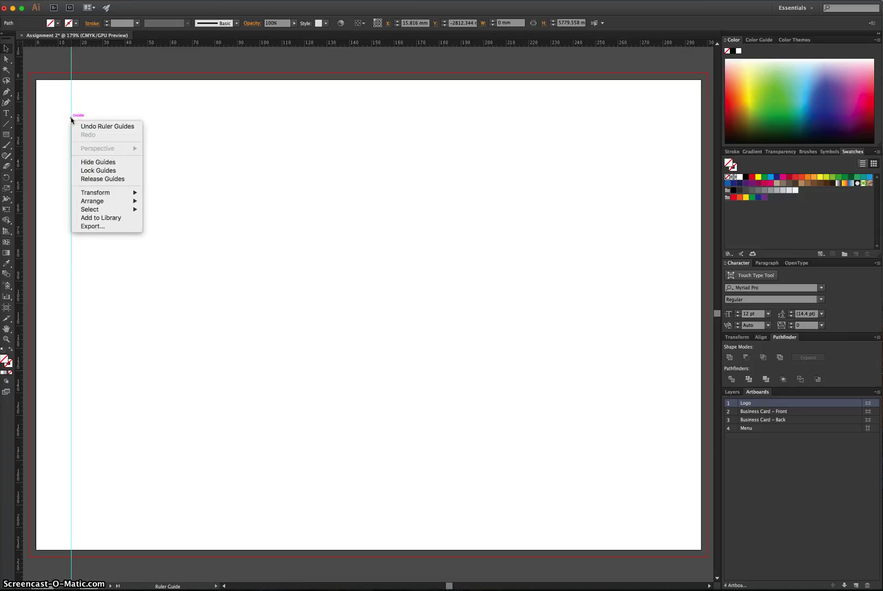
{"action": "left_click", "coordinate": [96, 171]}
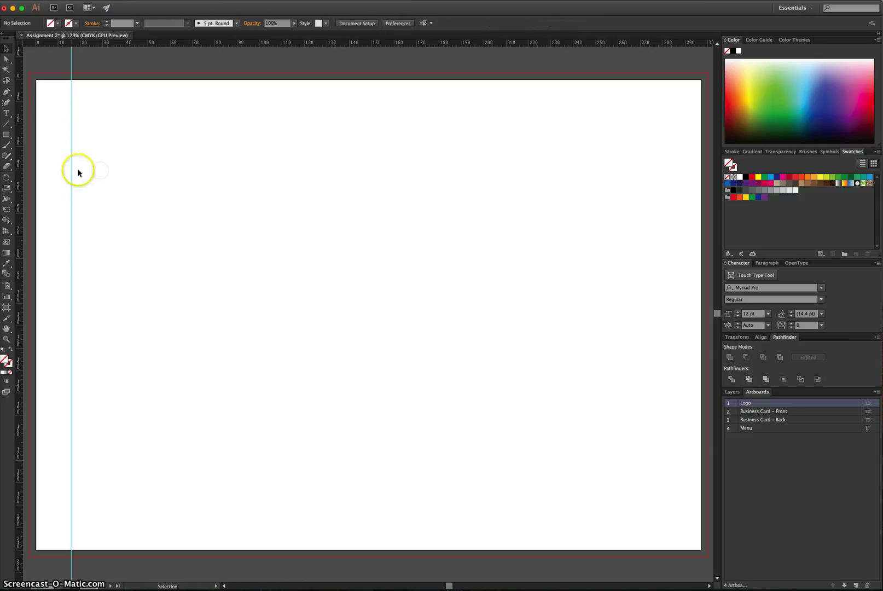
{"action": "right_click", "coordinate": [72, 169]}
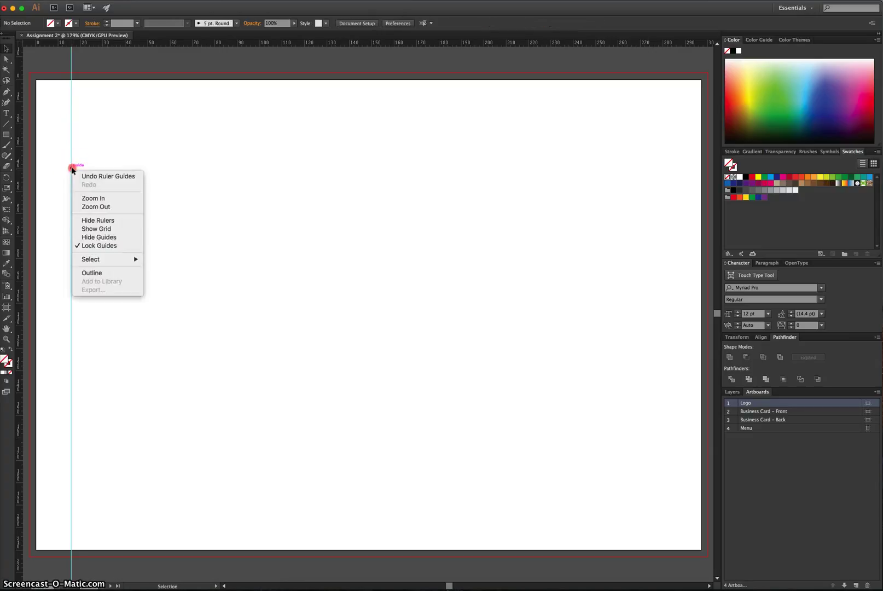
{"action": "left_click", "coordinate": [96, 246]}
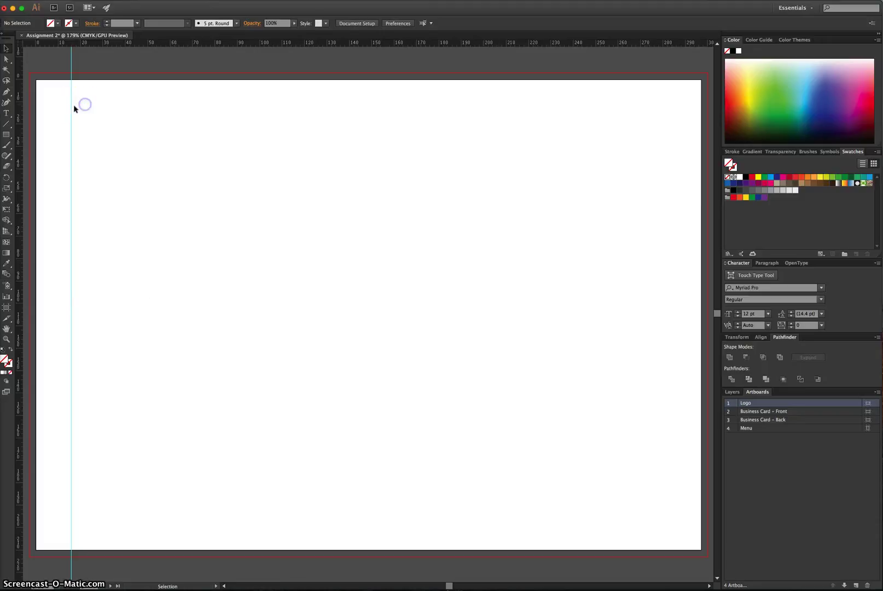
{"action": "right_click", "coordinate": [72, 109]}
{"action": "left_click", "coordinate": [95, 182]}
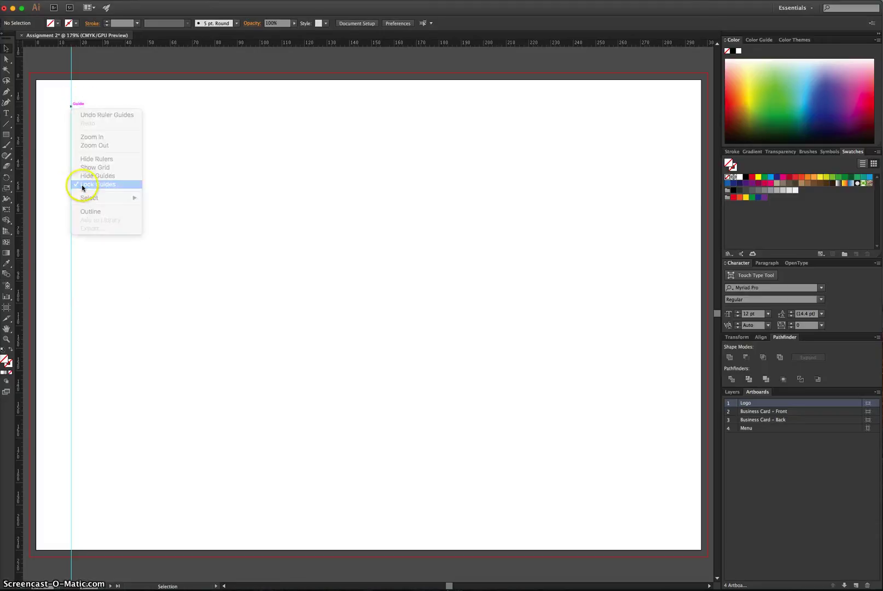
{"action": "left_click_drag", "start_coordinate": [72, 182], "coordinate": [95, 125]}
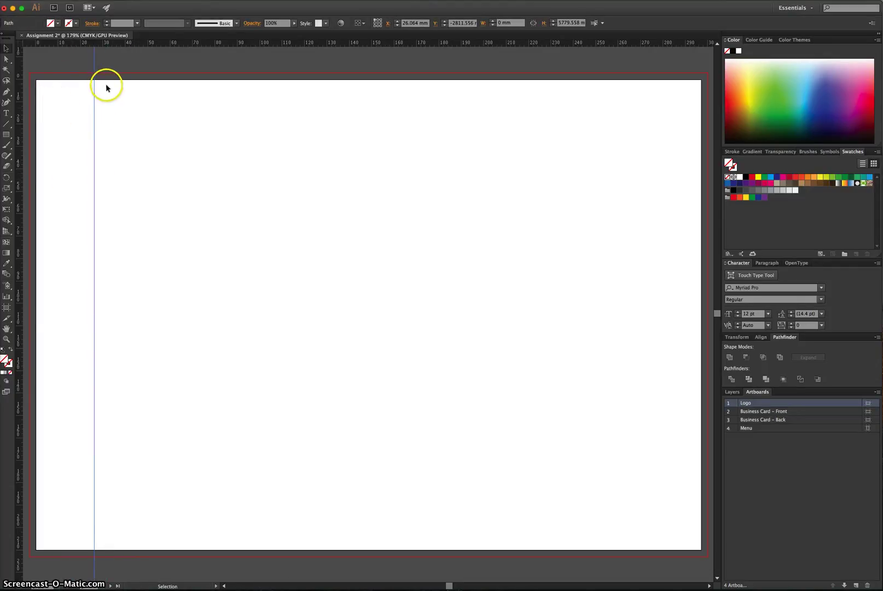
- Position the vertical guide at X 6.35 mm for the left safety margin
{"action": "left_click", "coordinate": [94, 60]}
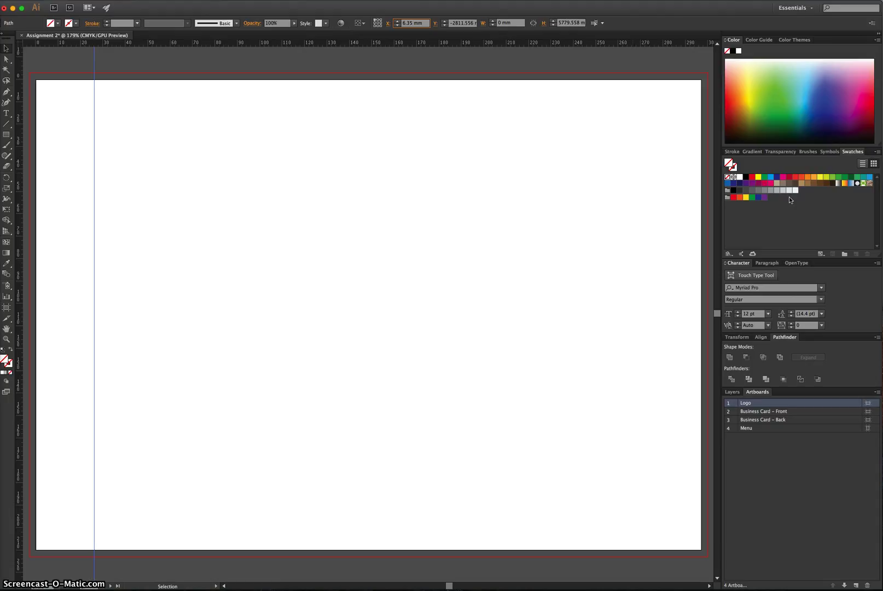
{"action": "key", "text": "Return"}
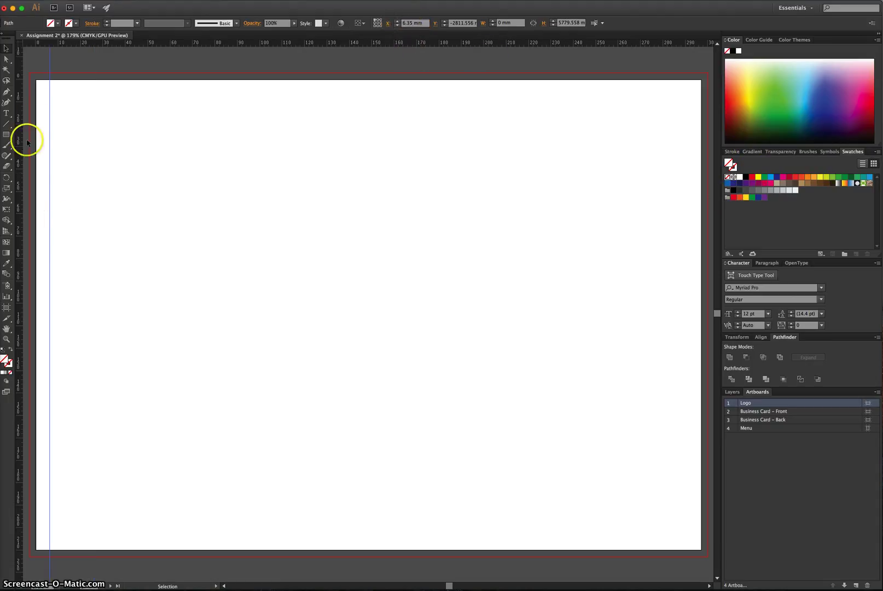
{"action": "left_click", "coordinate": [86, 119]}
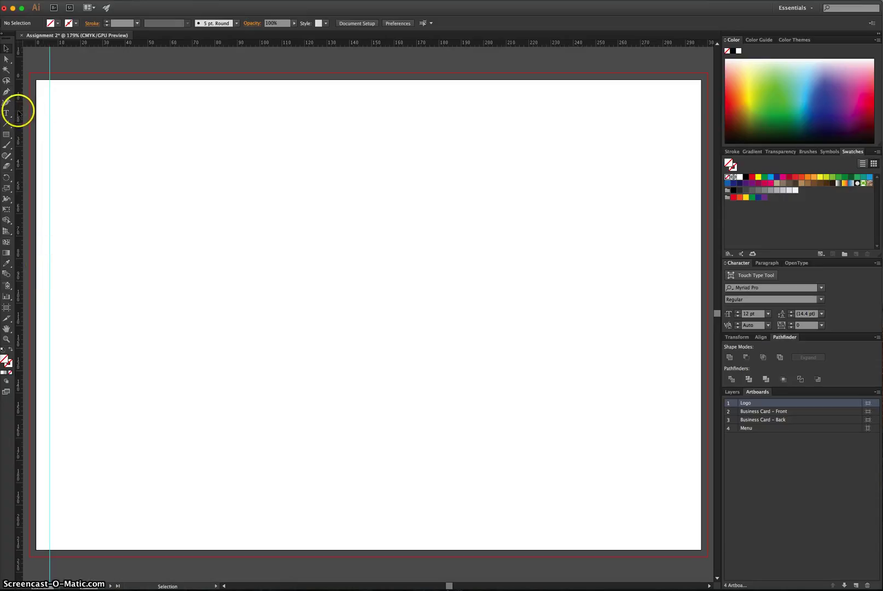
- Add a second vertical guide at X 290.65 mm for the right margin
{"action": "left_click_drag", "start_coordinate": [18, 111], "coordinate": [274, 126]}
{"action": "left_click_drag", "start_coordinate": [402, 23], "coordinate": [407, 23]}
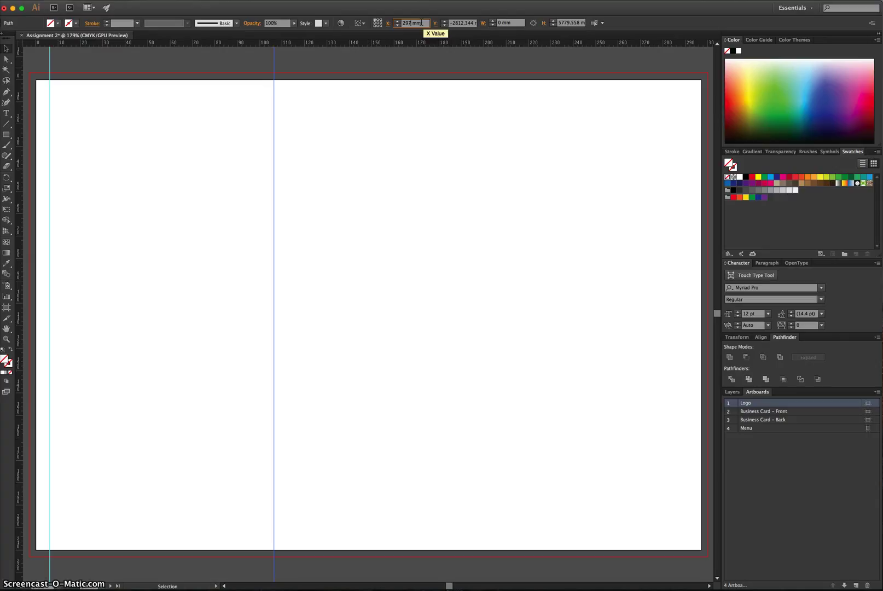
{"action": "mouse_move", "coordinate": [421, 23]}
{"action": "left_mouse_down"}
{"action": "mouse_move", "coordinate": [400, 19]}
{"action": "mouse_move", "coordinate": [418, 19]}
{"action": "mouse_move", "coordinate": [424, 35]}
{"action": "left_mouse_up"}
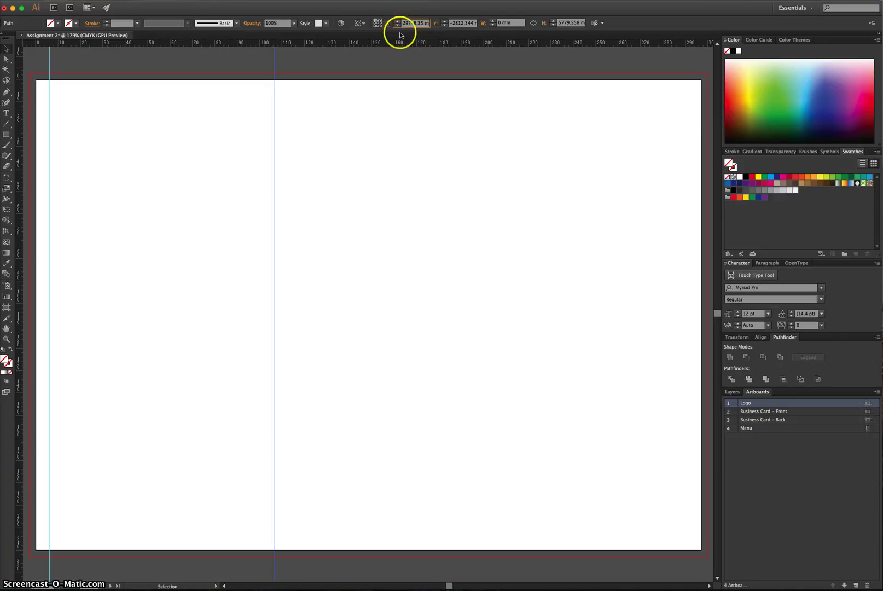
{"action": "key", "text": "Return"}
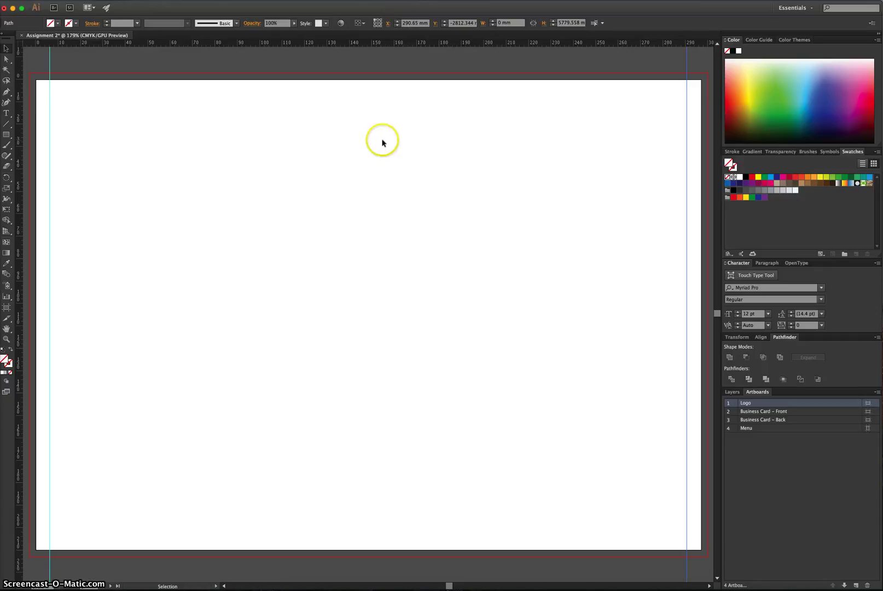
- Pull a horizontal guide to Y 9.525 mm at the Logo artboard's top and select it
{"action": "key", "text": "super+minus"}
{"action": "key", "text": "super+minus"}
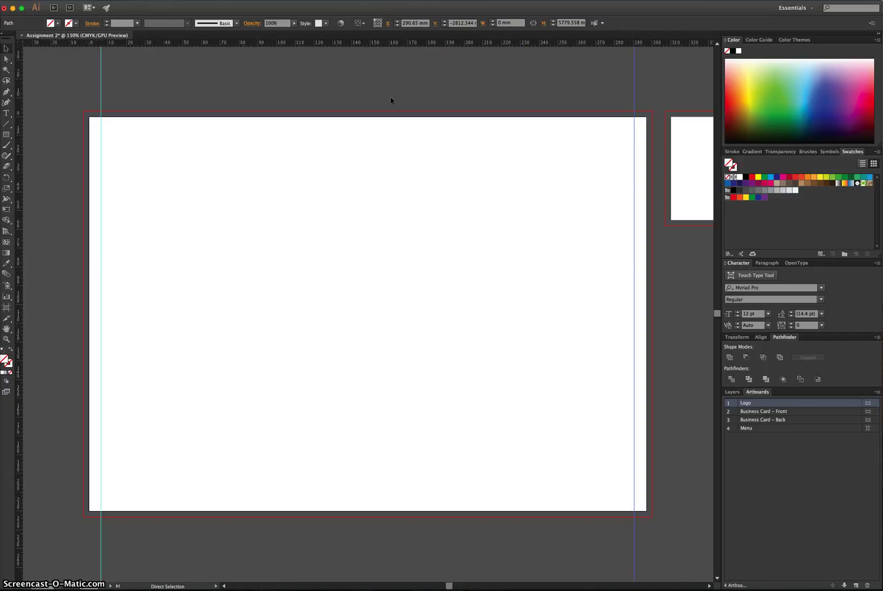
{"action": "left_click_drag", "start_coordinate": [449, 584], "coordinate": [457, 585]}
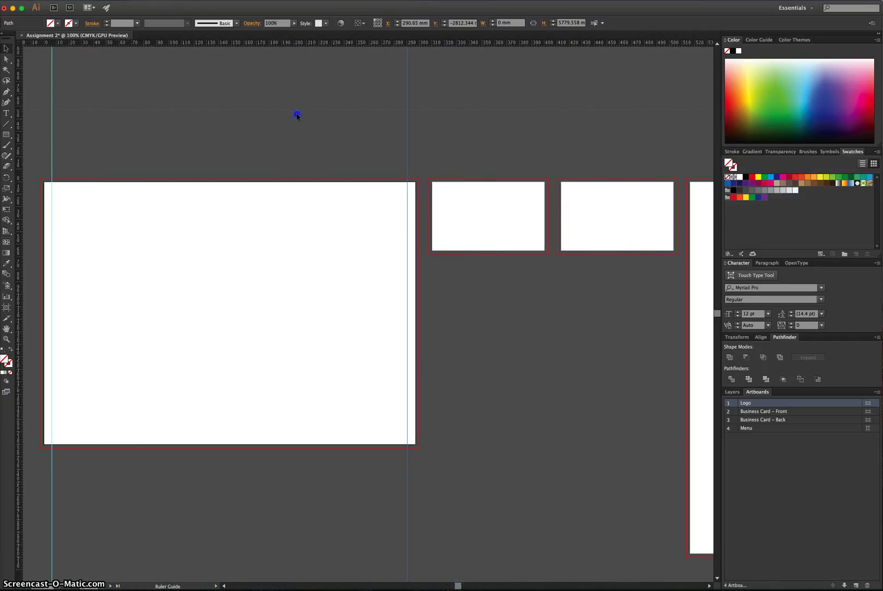
{"action": "left_click_drag", "start_coordinate": [295, 180], "coordinate": [291, 193]}
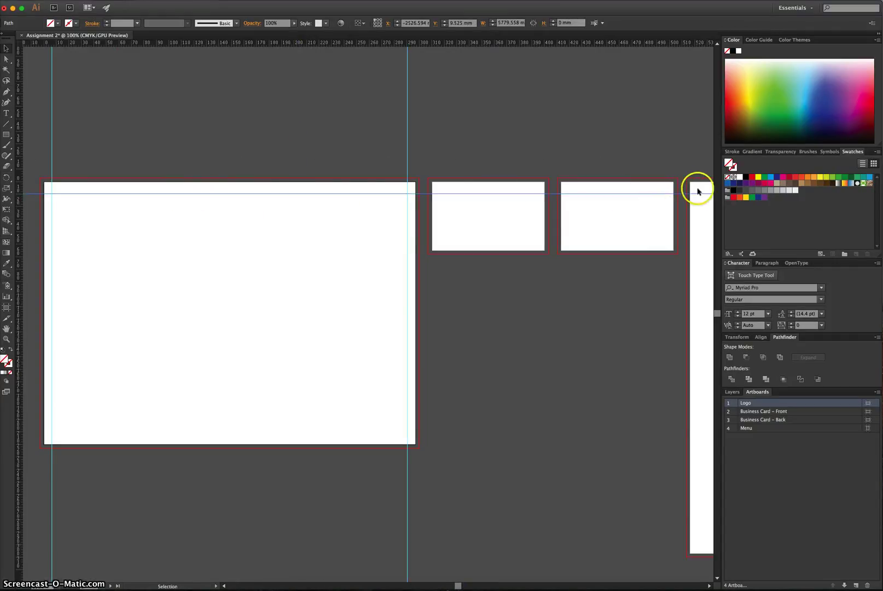
{"action": "left_click", "coordinate": [524, 194]}
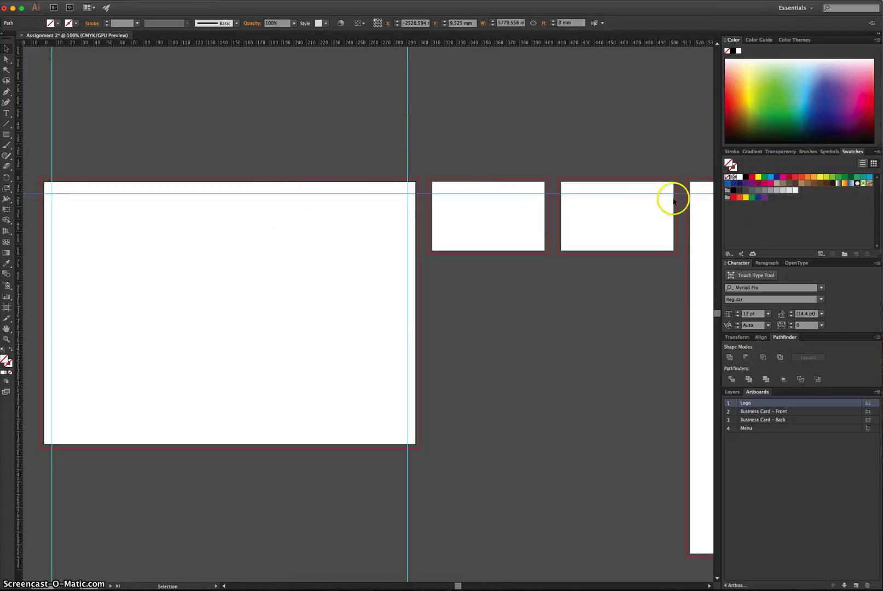
- Fit the Logo artboard and set the top guide's starting X position to -3 mm
{"action": "left_click", "coordinate": [204, 200]}
{"action": "left_click", "coordinate": [188, 195]}
{"action": "key", "text": "super+0"}
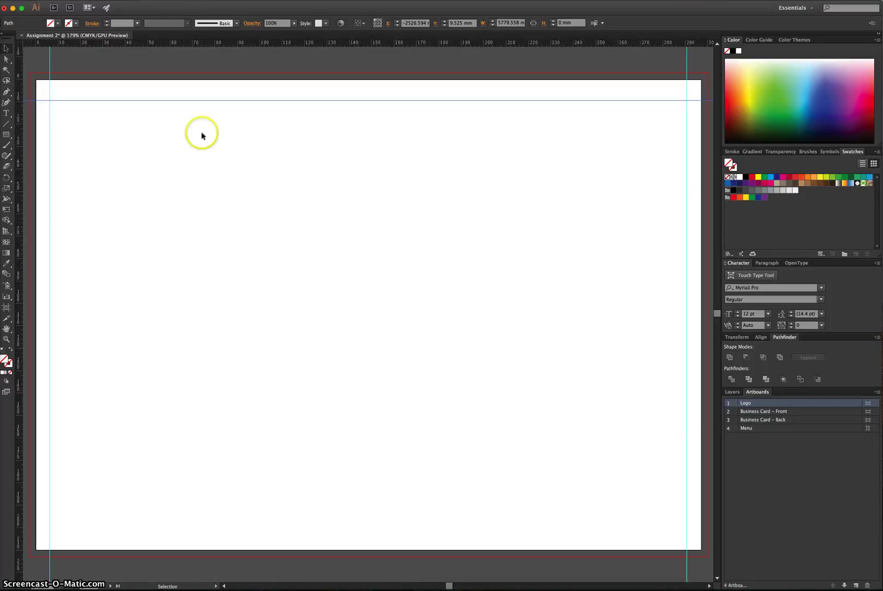
{"action": "left_click", "coordinate": [205, 119]}
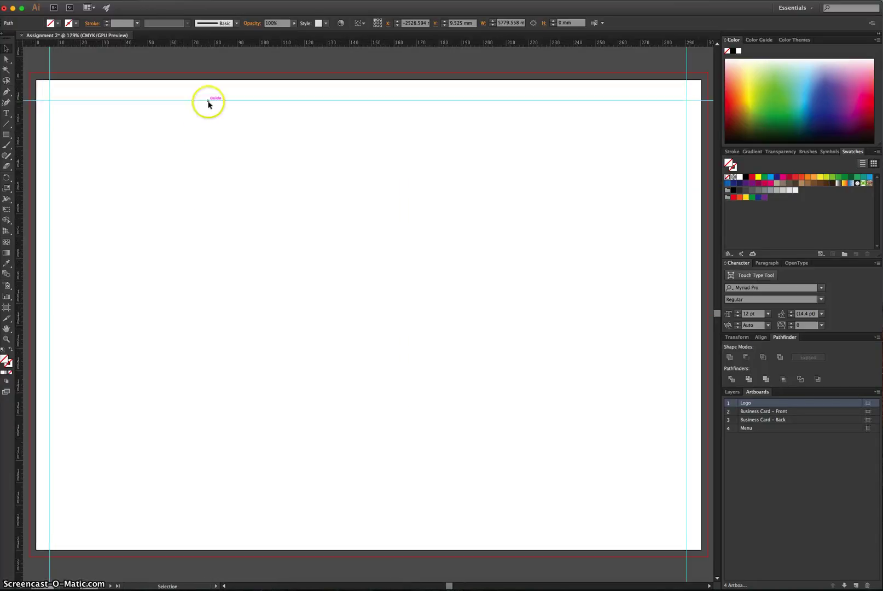
{"action": "left_click", "coordinate": [273, 102]}
{"action": "left_click", "coordinate": [501, 22]}
{"action": "left_click", "coordinate": [502, 25]}
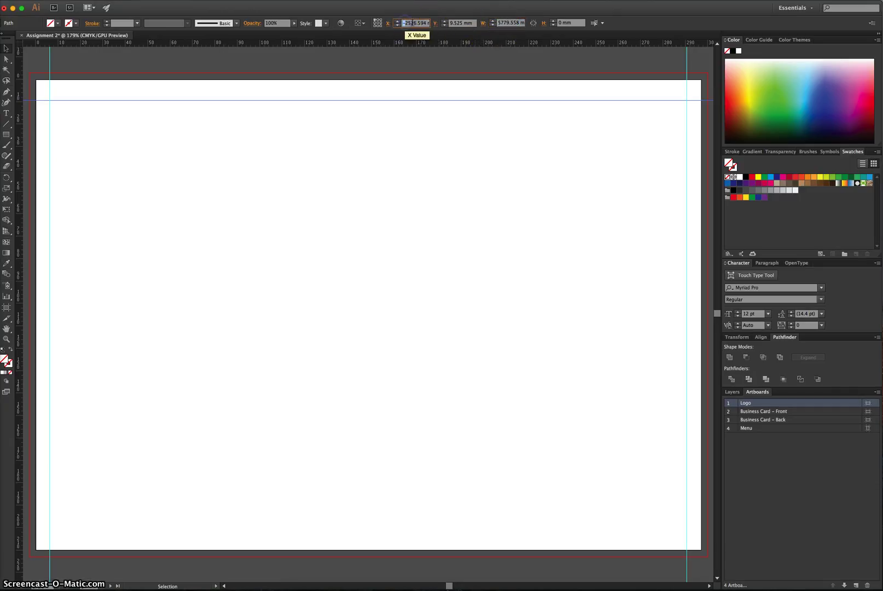
{"action": "left_click", "coordinate": [644, 117]}
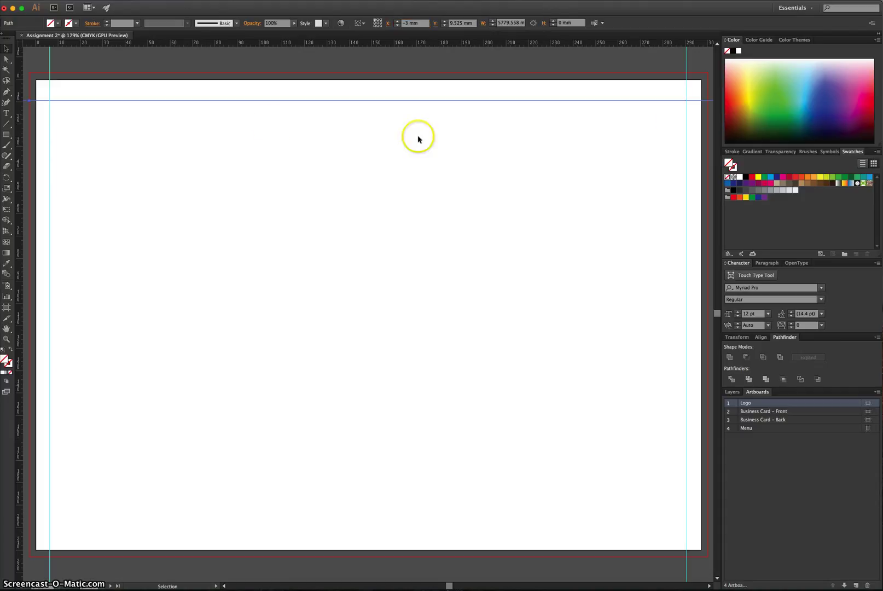
{"action": "left_click", "coordinate": [34, 101]}
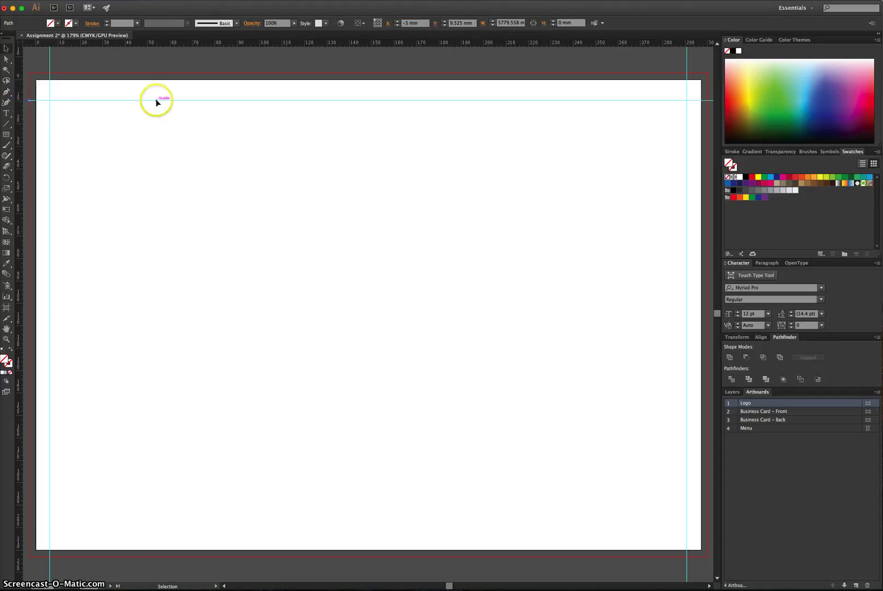
- Set the top guide's width to 303 mm so it reaches both bleed edges
{"action": "left_click", "coordinate": [30, 102]}
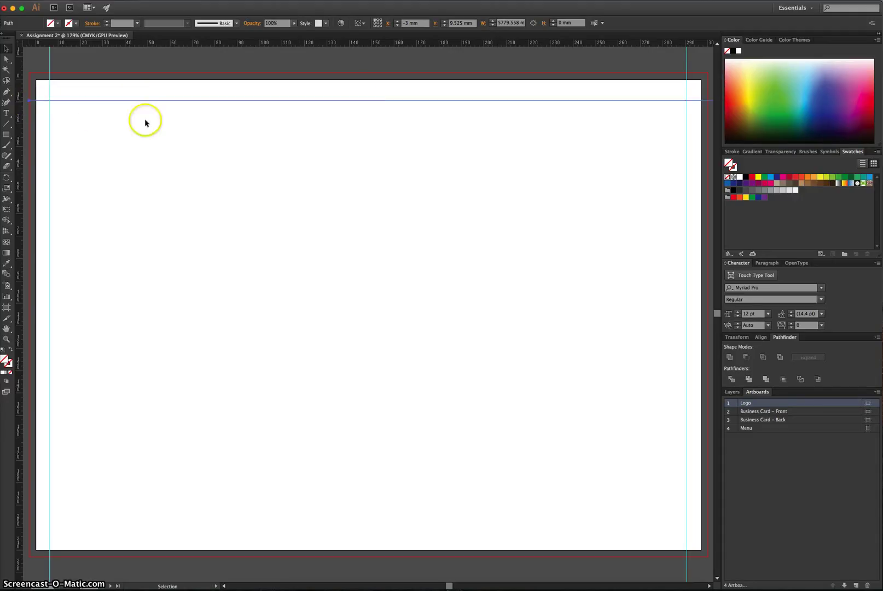
{"action": "double_click", "coordinate": [503, 23]}
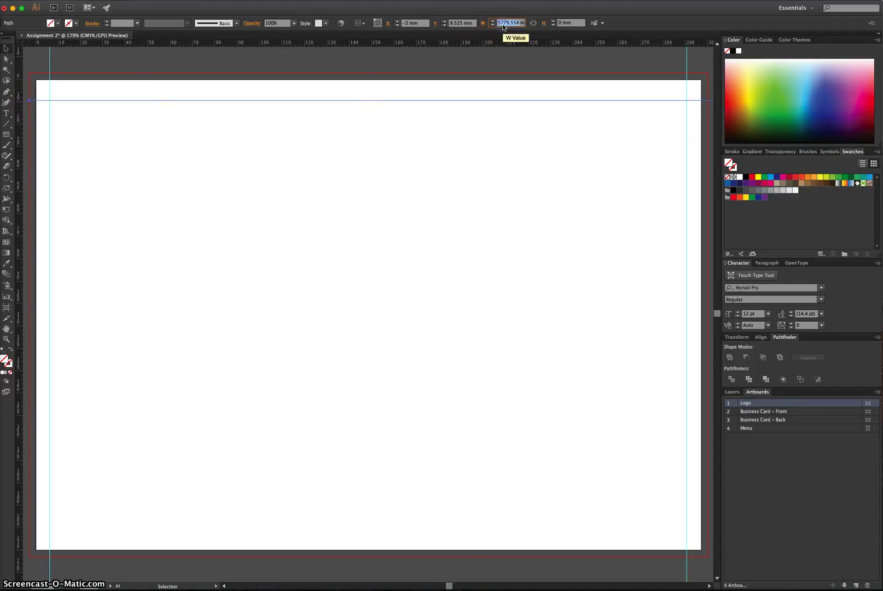
{"action": "left_click", "coordinate": [602, 49]}
{"action": "type", "text": "297"}
{"action": "key", "text": "Return"}
{"action": "left_click_drag", "start_coordinate": [670, 83], "coordinate": [692, 99]}
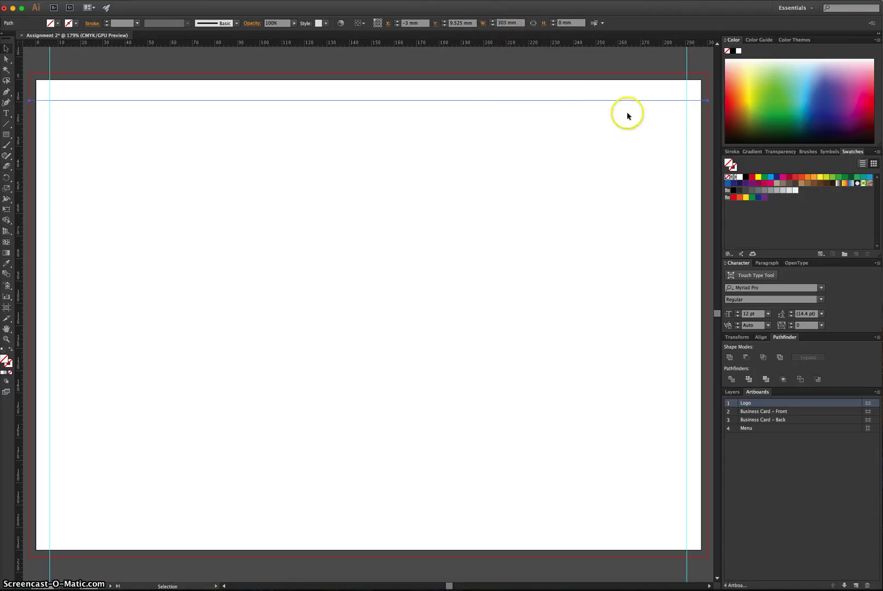
{"action": "left_click", "coordinate": [663, 153]}
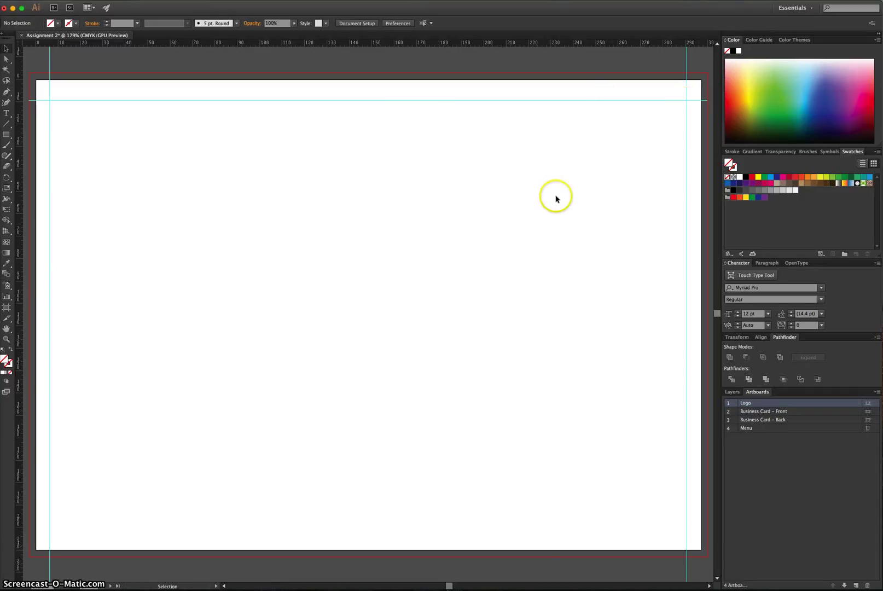
- Paste a copy of the top guide line and convert it into a guide with Cmd+5
{"action": "key", "text": "super+minus"}
{"action": "key", "text": "super+minus"}
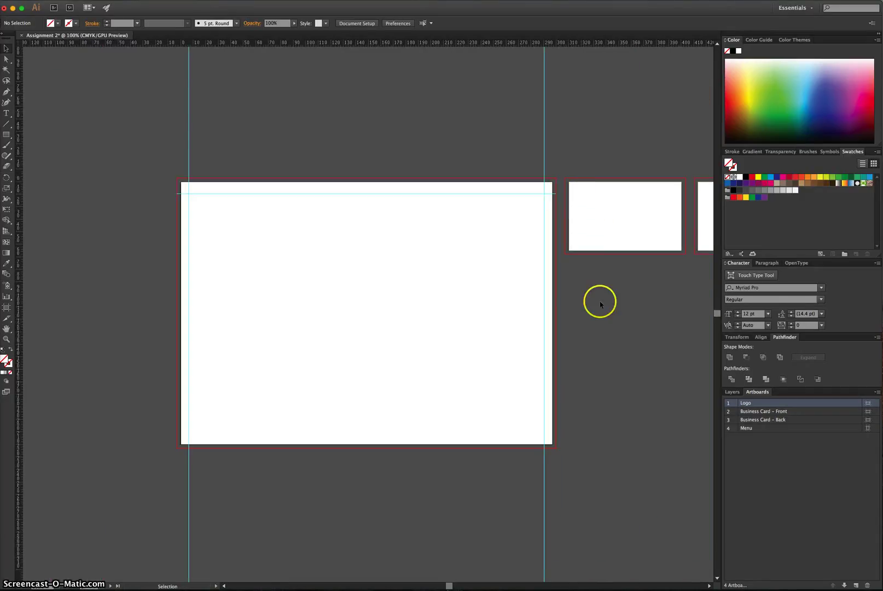
{"action": "mouse_move", "coordinate": [449, 586]}
{"action": "left_mouse_down"}
{"action": "mouse_move", "coordinate": [463, 586]}
{"action": "mouse_move", "coordinate": [450, 586]}
{"action": "left_mouse_up"}
{"action": "key", "text": "super+plus"}
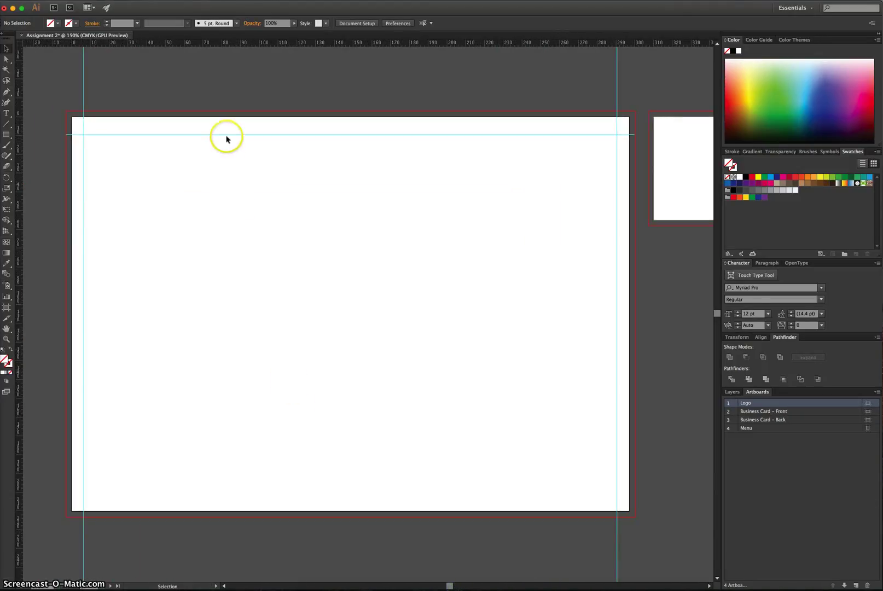
{"action": "left_click", "coordinate": [224, 134]}
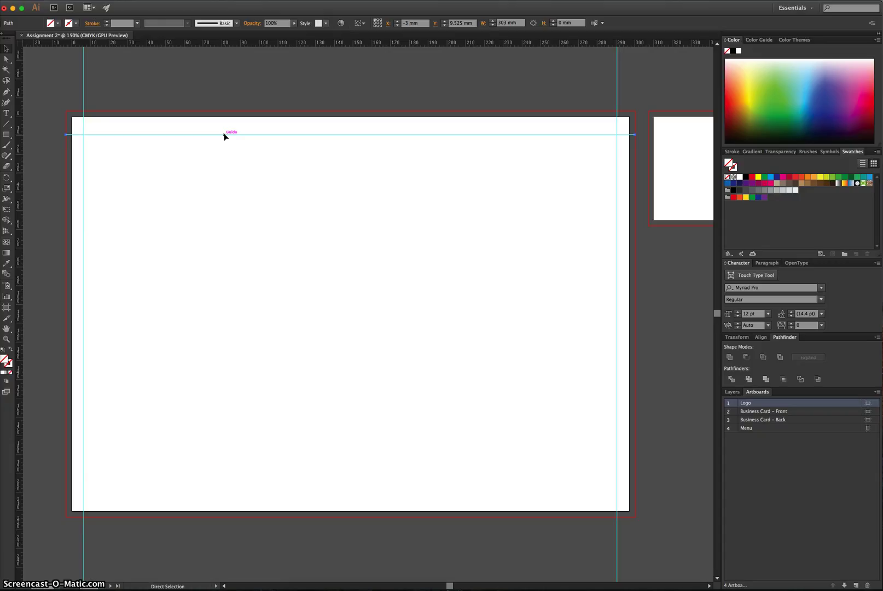
{"action": "left_click", "coordinate": [257, 204]}
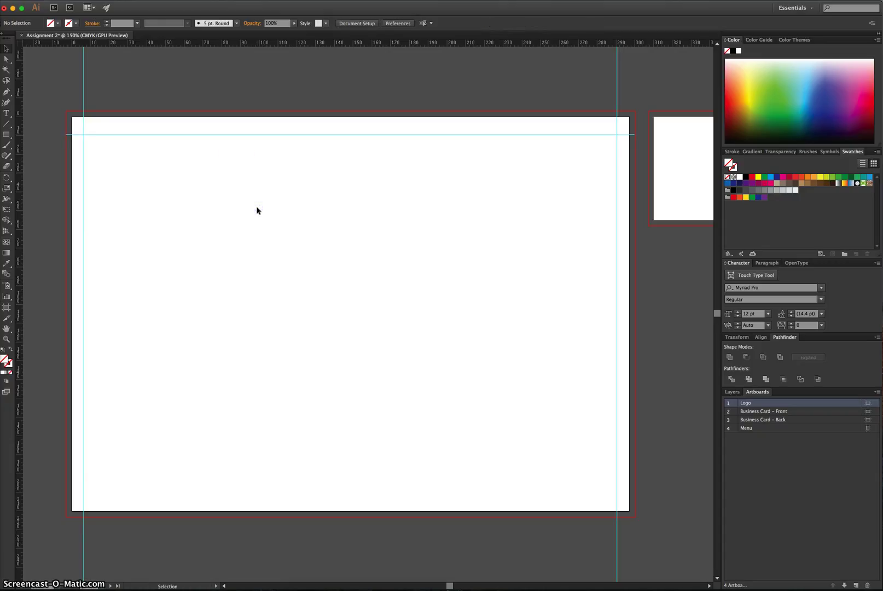
{"action": "key", "text": "super+v"}
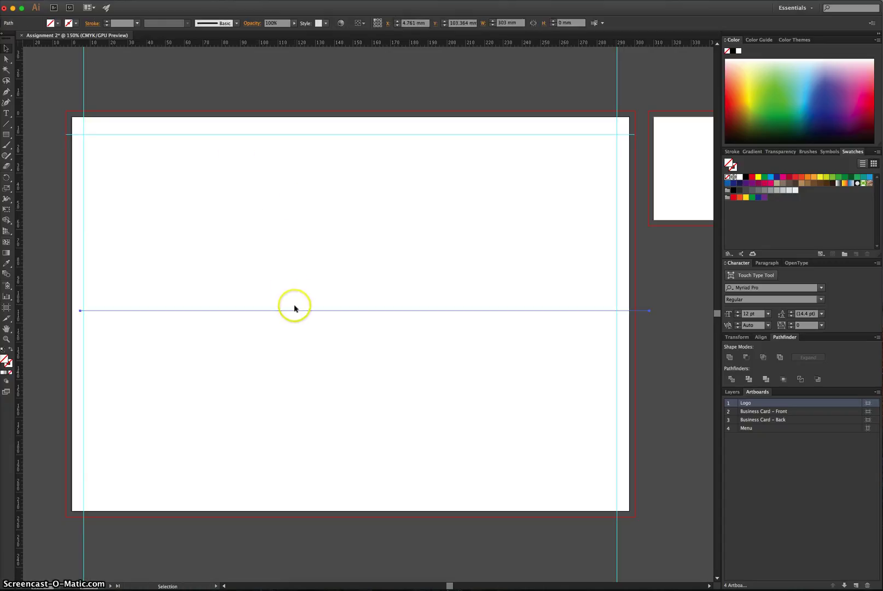
{"action": "key", "text": "super+5"}
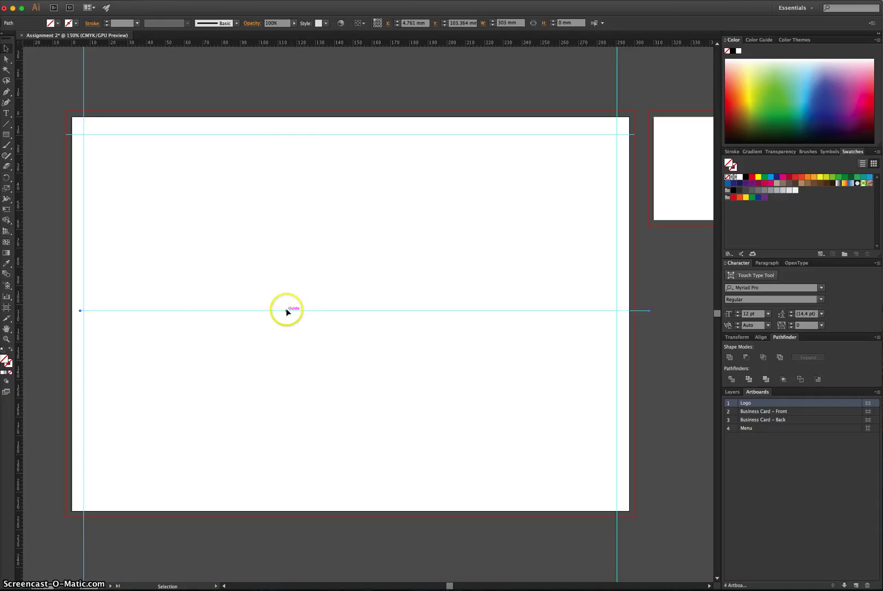
{"action": "left_click", "coordinate": [252, 310]}
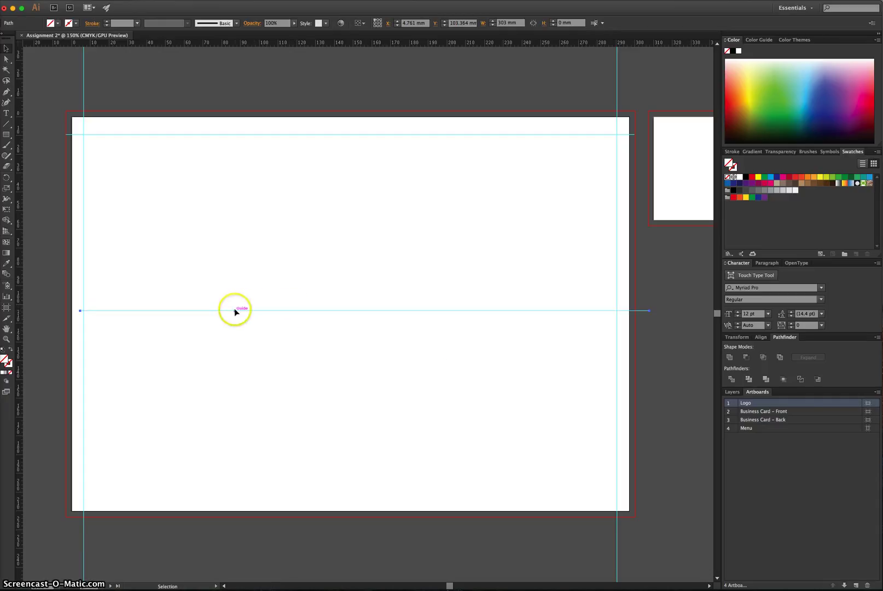
{"action": "left_click", "coordinate": [472, 310]}
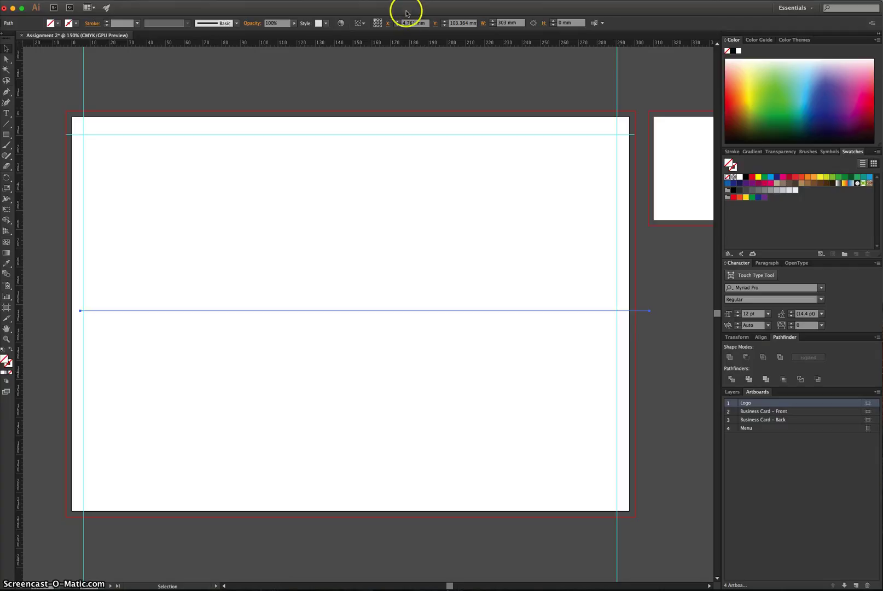
- Position the new guide at X -3 mm and Y 203.65 mm (210-6.35)
{"action": "left_click_drag", "start_coordinate": [409, 23], "coordinate": [402, 23]}
{"action": "key", "text": "Return"}
{"action": "left_click", "coordinate": [457, 24]}
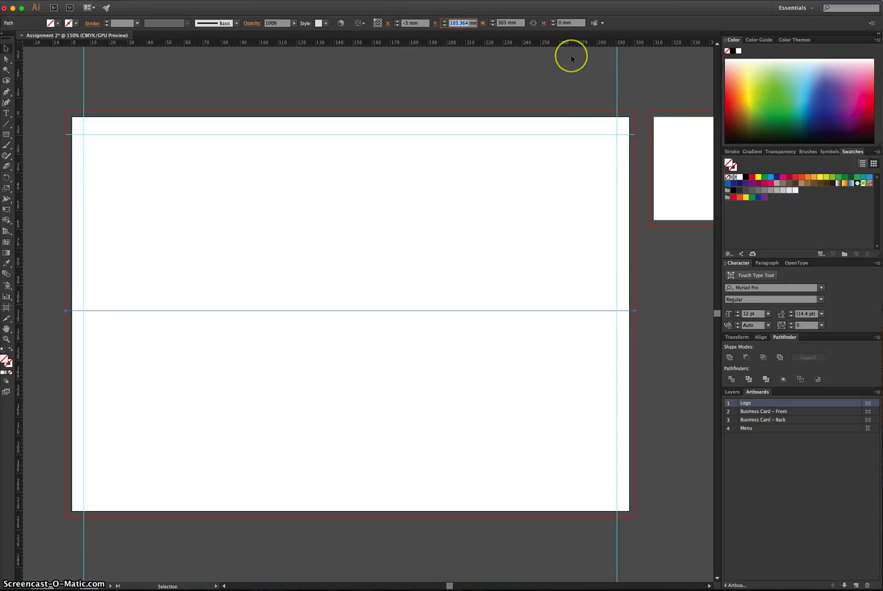
{"action": "type", "text": "210-6.35"}
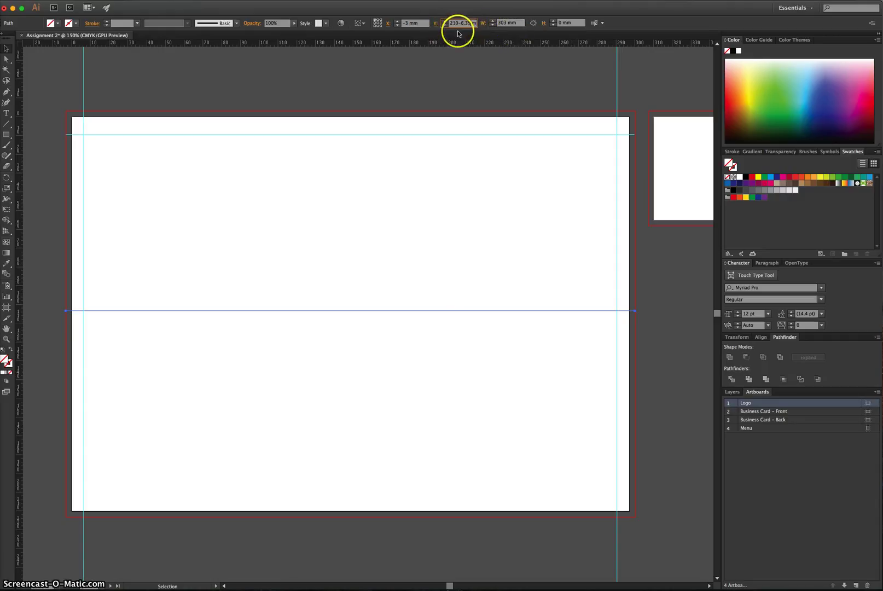
{"action": "key", "text": "Return"}
{"action": "left_click", "coordinate": [427, 341]}
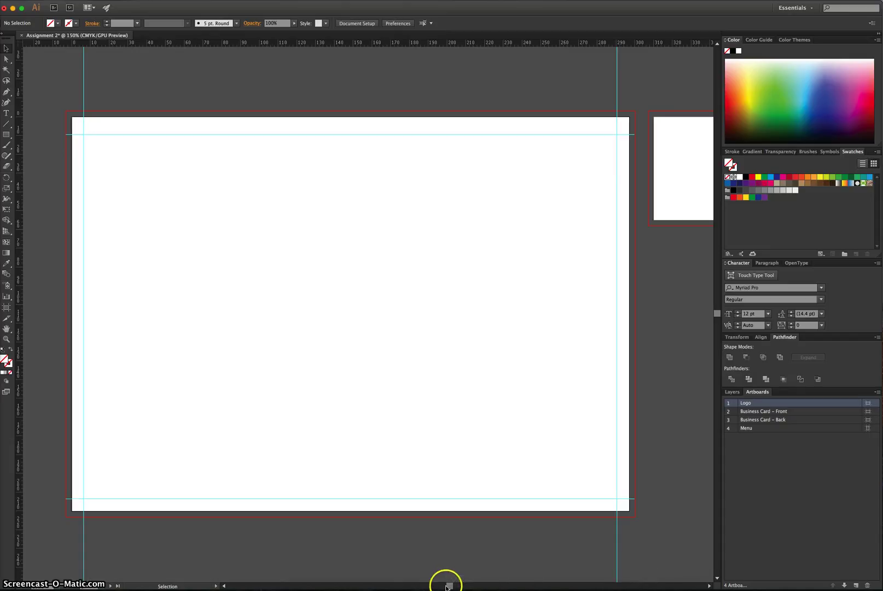
- Fit the Business Card – Front artboard in the window and check the ruler units
{"action": "left_click_drag", "start_coordinate": [449, 586], "coordinate": [467, 586]}
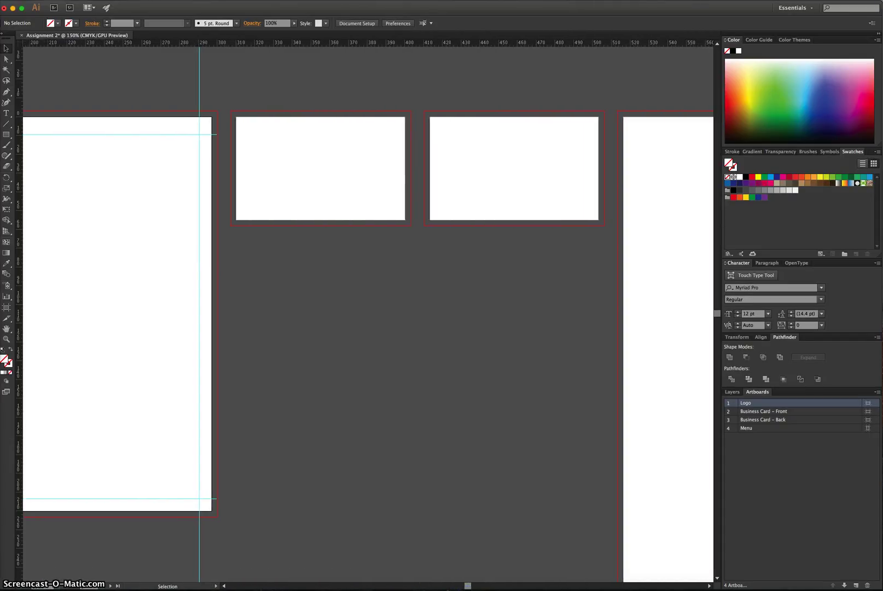
{"action": "left_click", "coordinate": [758, 413]}
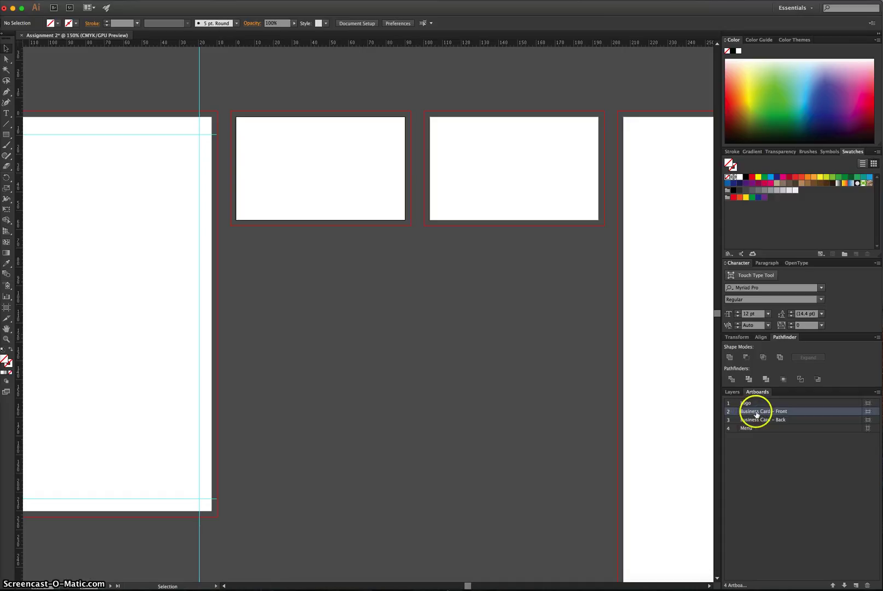
{"action": "double_click", "coordinate": [754, 415]}
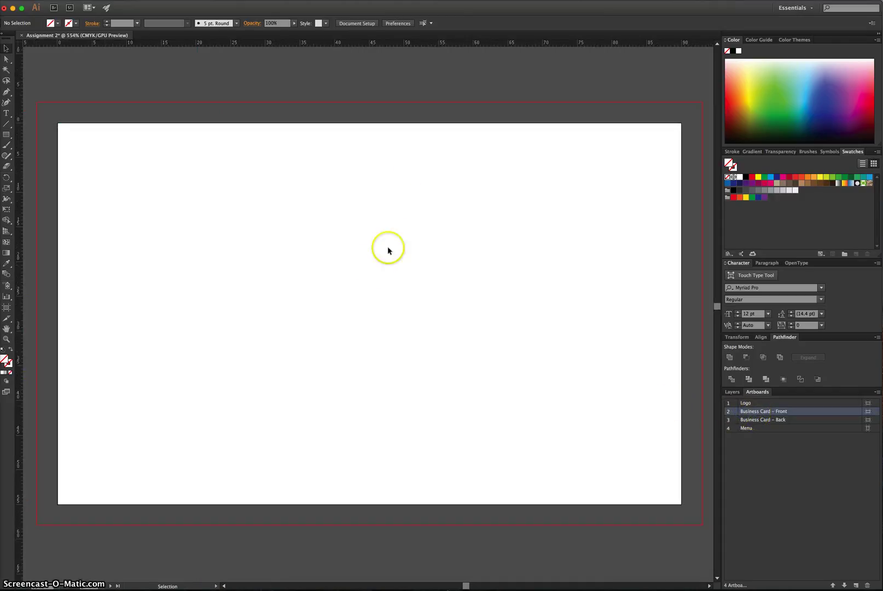
{"action": "right_click", "coordinate": [22, 144]}
{"action": "left_click", "coordinate": [17, 149]}
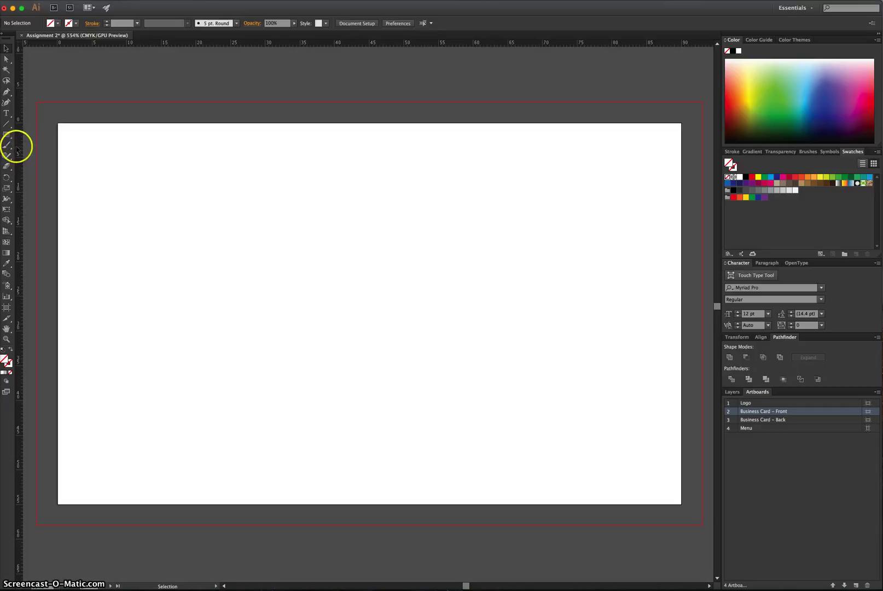
- Add a vertical guide at 6.35 mm on the front card and bring up the Word brief
{"action": "left_click_drag", "start_coordinate": [60, 152], "coordinate": [77, 151]}
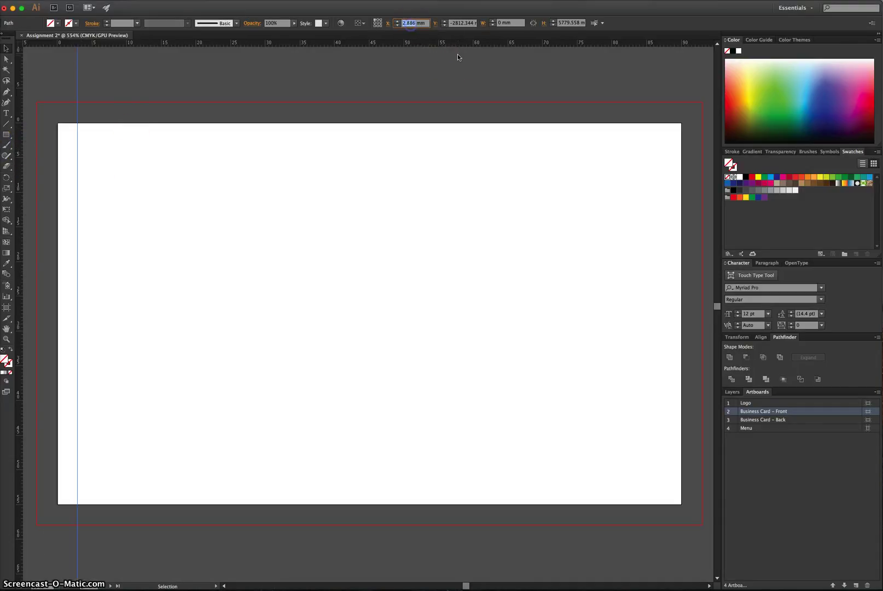
{"action": "key", "text": "Return"}
{"action": "left_click", "coordinate": [327, 557]}
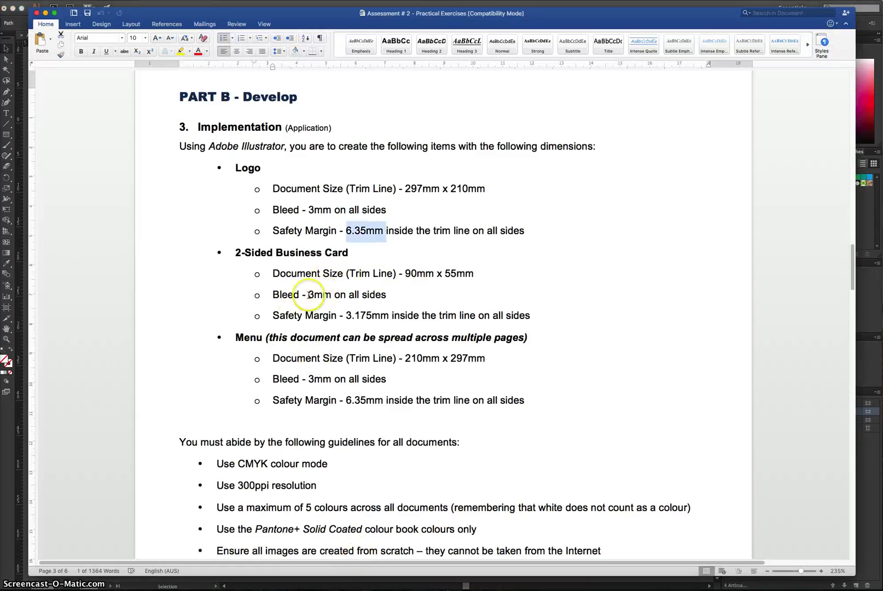
- Select the 3.175mm business-card safety margin in the brief, then return to Illustrator
{"action": "double_click", "coordinate": [368, 315]}
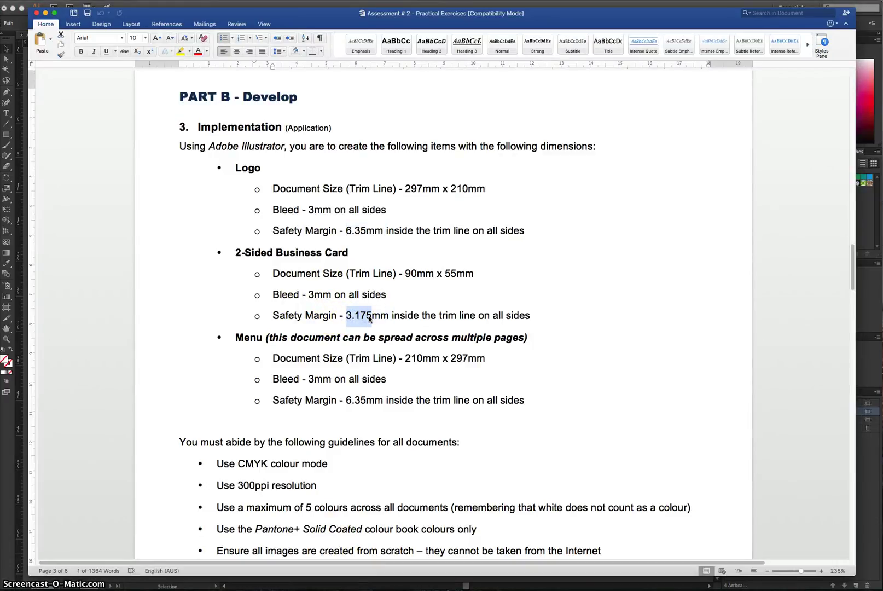
{"action": "key", "text": "super+Tab"}
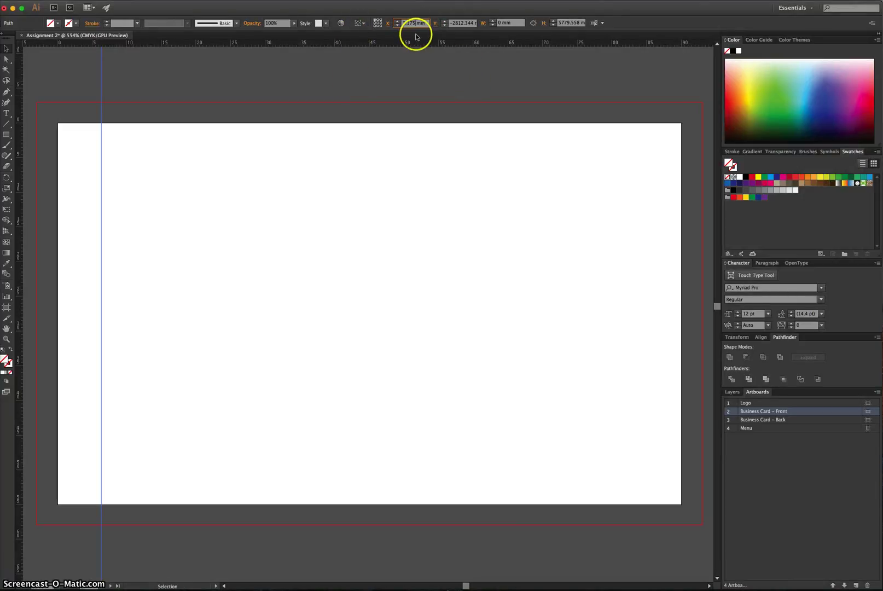
- Move the left guide to 3.175 mm and add a right guide at 86.825 mm (90-3.175)
{"action": "type", "text": "3.175"}
{"action": "key", "text": "Return"}
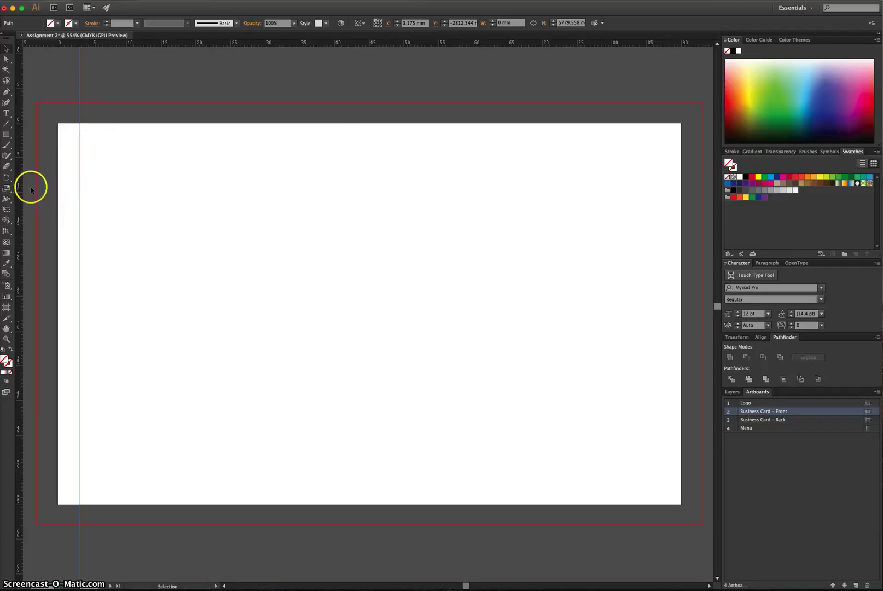
{"action": "left_click_drag", "start_coordinate": [17, 187], "coordinate": [545, 217]}
{"action": "left_click", "coordinate": [411, 22]}
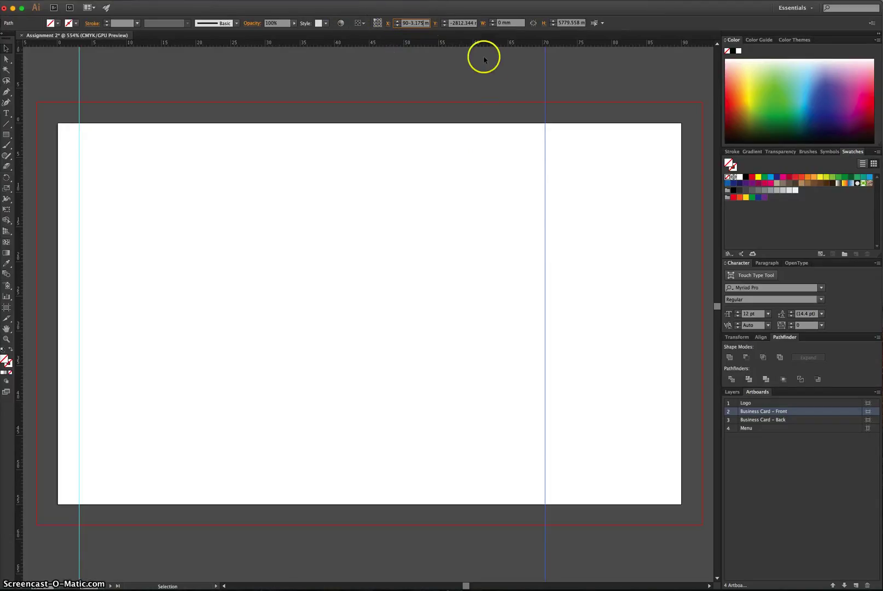
{"action": "type", "text": "90-3.175"}
{"action": "key", "text": "Return"}
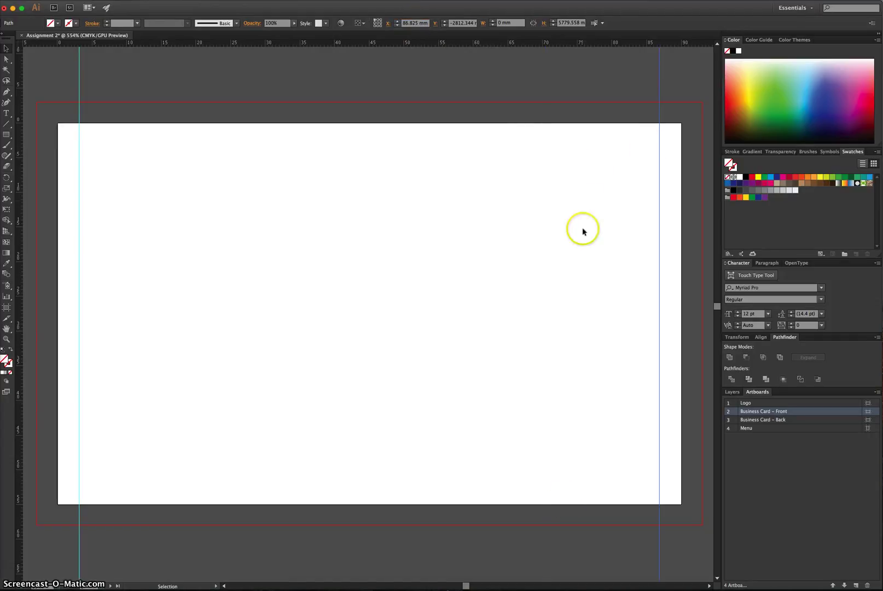
{"action": "left_click_drag", "start_coordinate": [467, 585], "coordinate": [476, 586]}
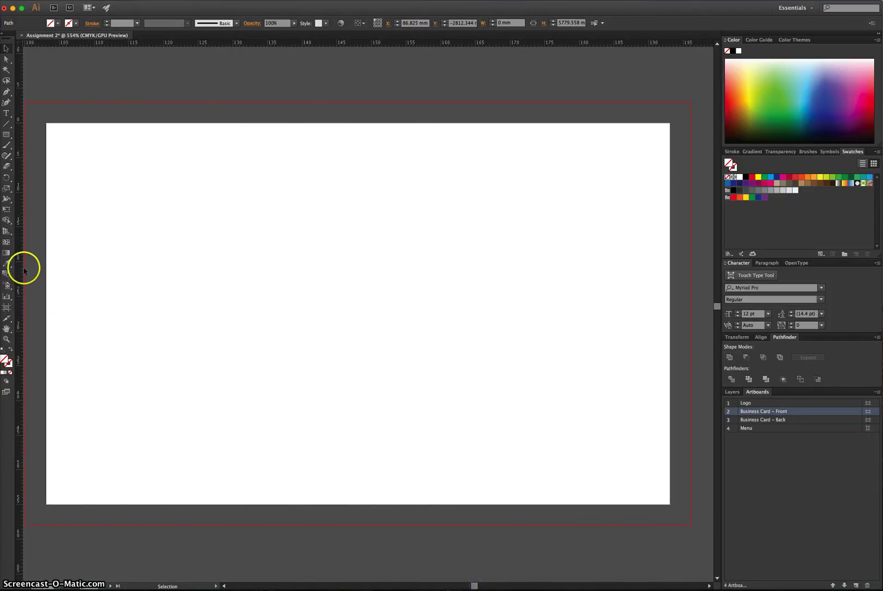
- On the Business Card – Back artboard, add a left vertical guide at 3.175 mm
{"action": "double_click", "coordinate": [762, 420]}
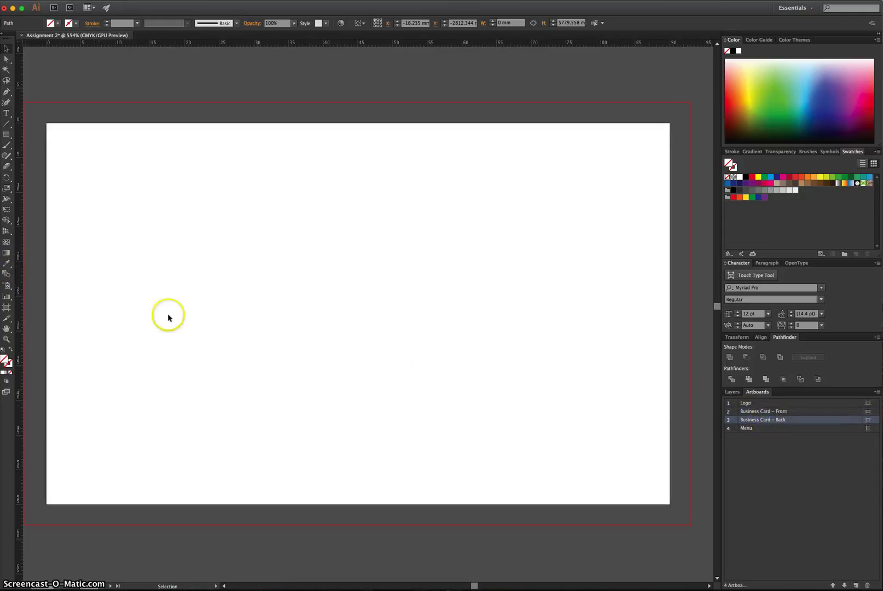
{"action": "left_click_drag", "start_coordinate": [18, 232], "coordinate": [80, 230]}
{"action": "left_click", "coordinate": [407, 23]}
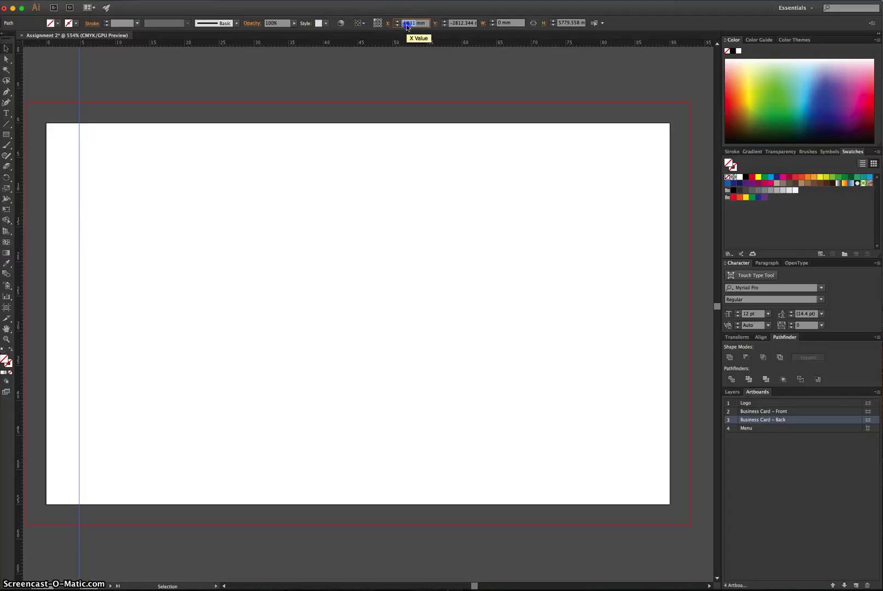
{"action": "type", "text": "3.175"}
{"action": "key", "text": "Return"}
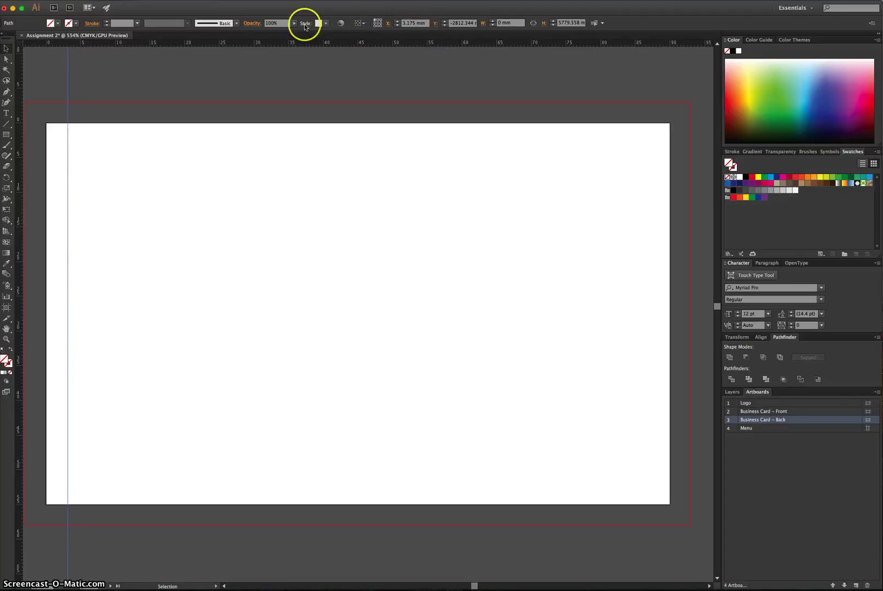
- Add the right vertical guide on the back card at 86.825 mm
{"action": "left_click_drag", "start_coordinate": [19, 129], "coordinate": [345, 138]}
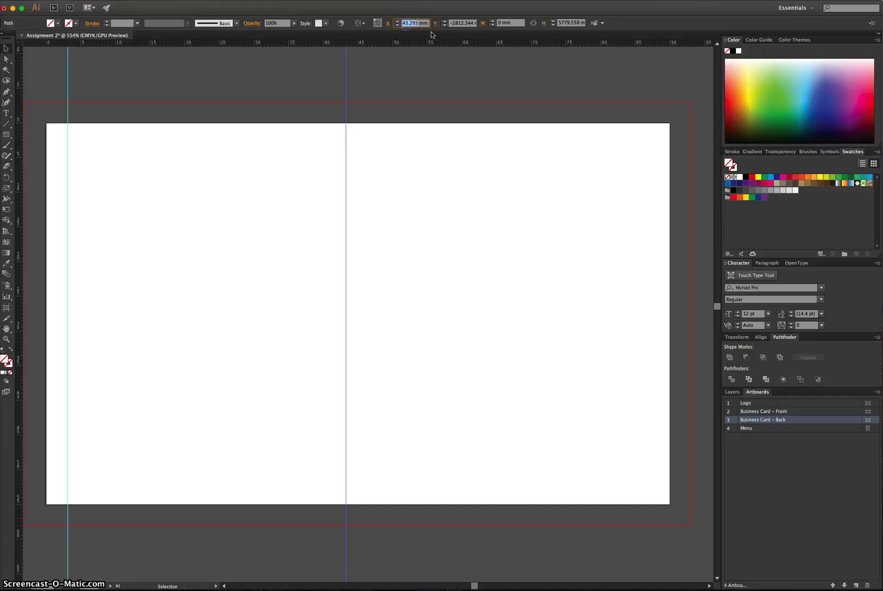
{"action": "type", "text": "-3.175"}
{"action": "key", "text": "Return"}
{"action": "left_click", "coordinate": [429, 158]}
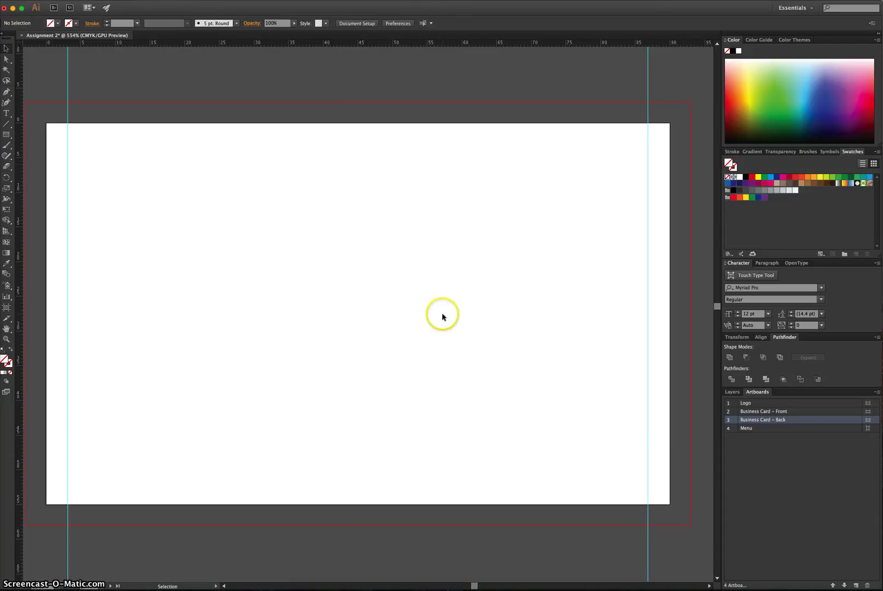
- Zoom out and pull a horizontal guide across the business cards, shortening it to 200 mm
{"action": "key", "text": "super+minus"}
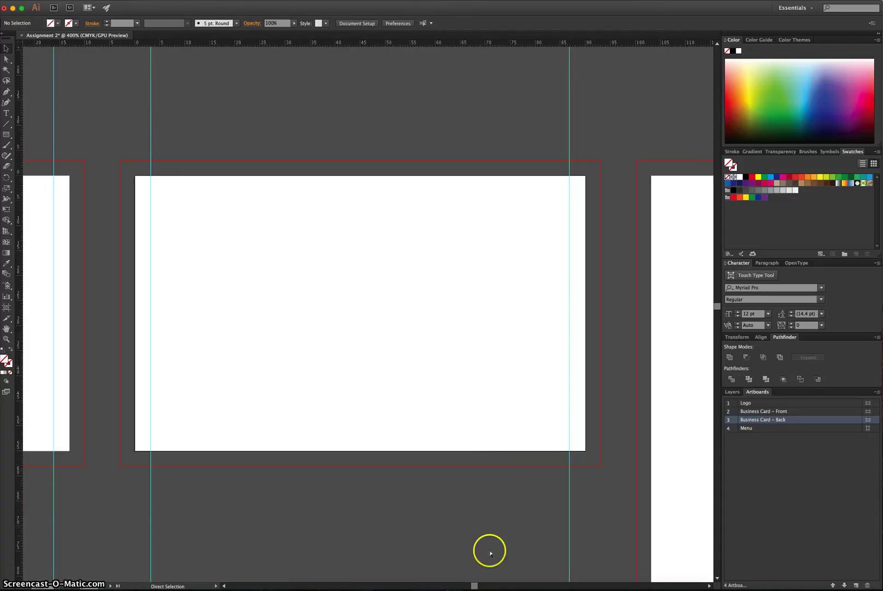
{"action": "key", "text": "super+minus"}
{"action": "left_click_drag", "start_coordinate": [475, 584], "coordinate": [474, 586]}
{"action": "key", "text": "super+minus"}
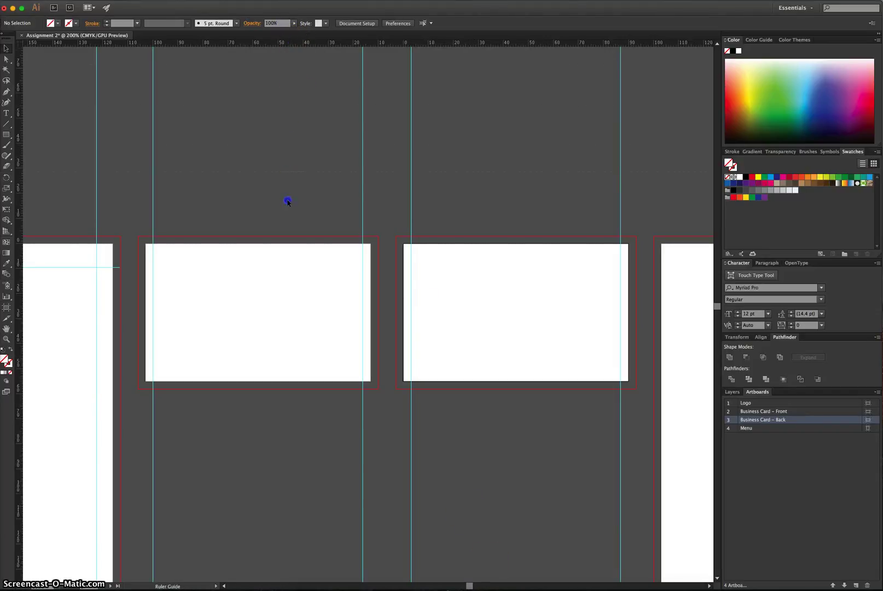
{"action": "left_click_drag", "start_coordinate": [288, 232], "coordinate": [289, 260]}
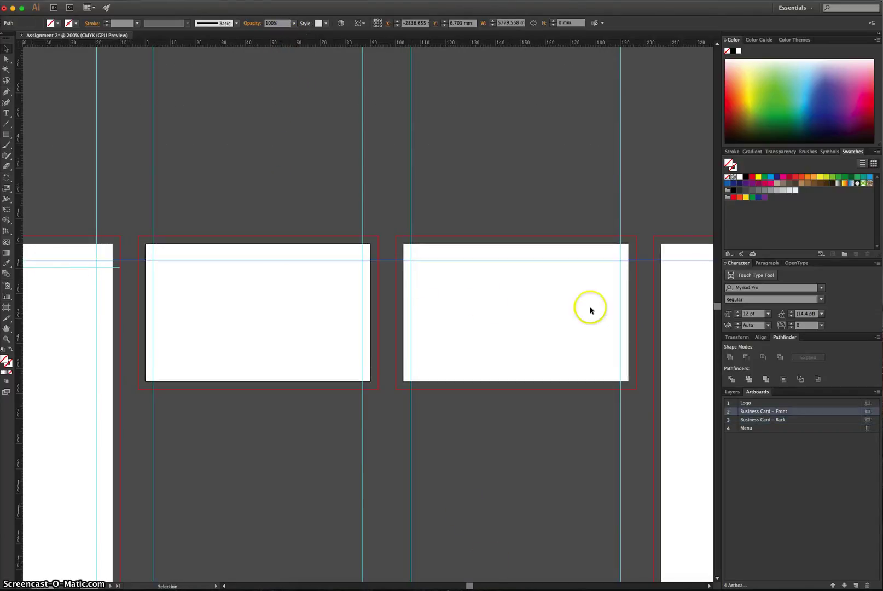
{"action": "left_click", "coordinate": [474, 297]}
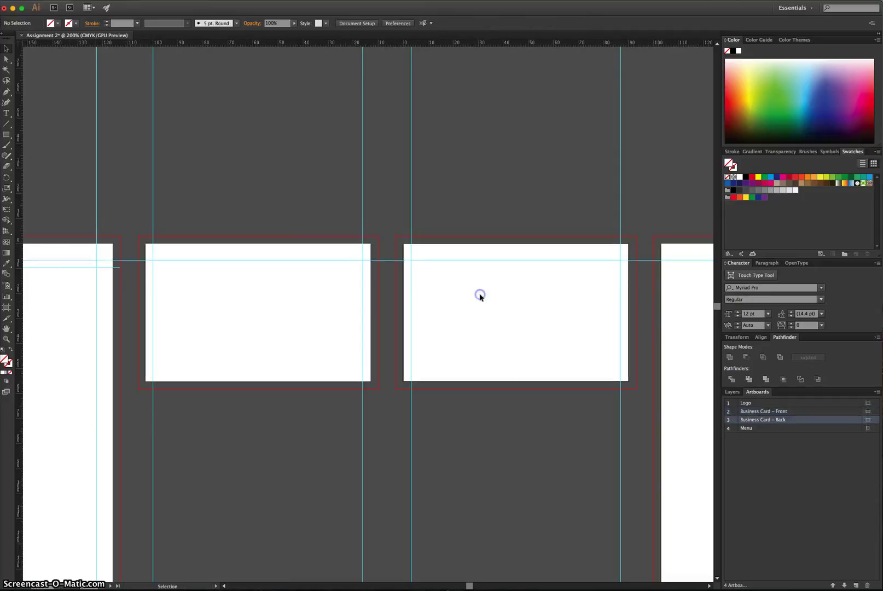
{"action": "left_click", "coordinate": [312, 260]}
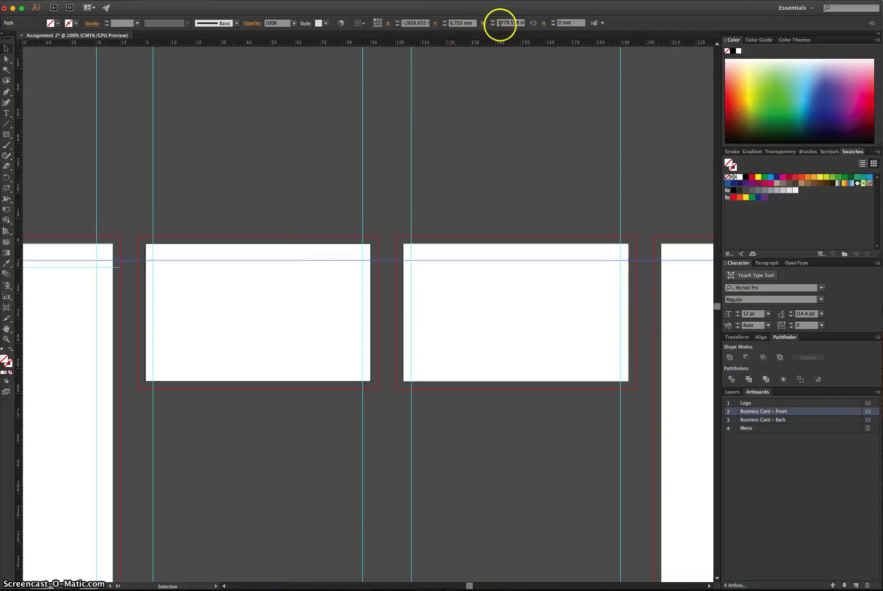
{"action": "left_click", "coordinate": [604, 113]}
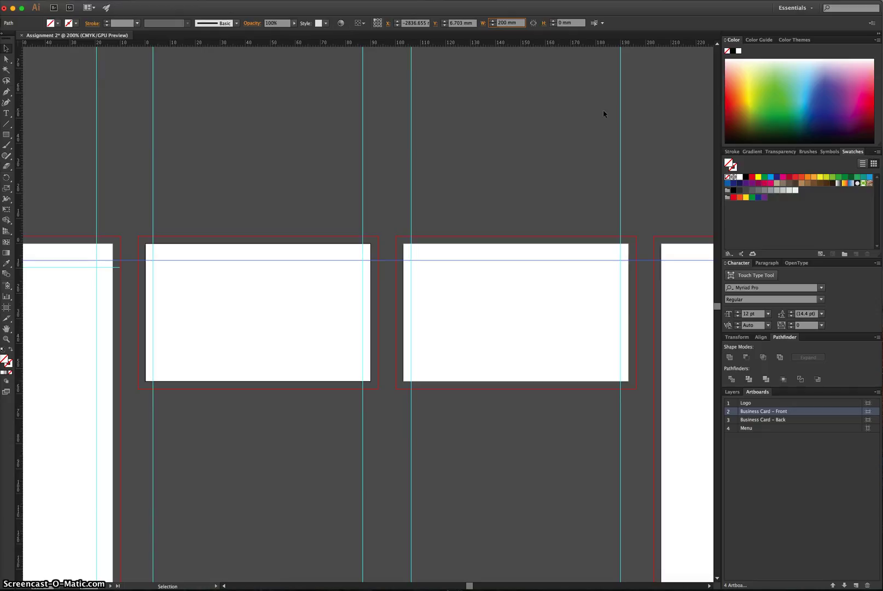
{"action": "key", "text": "Delete"}
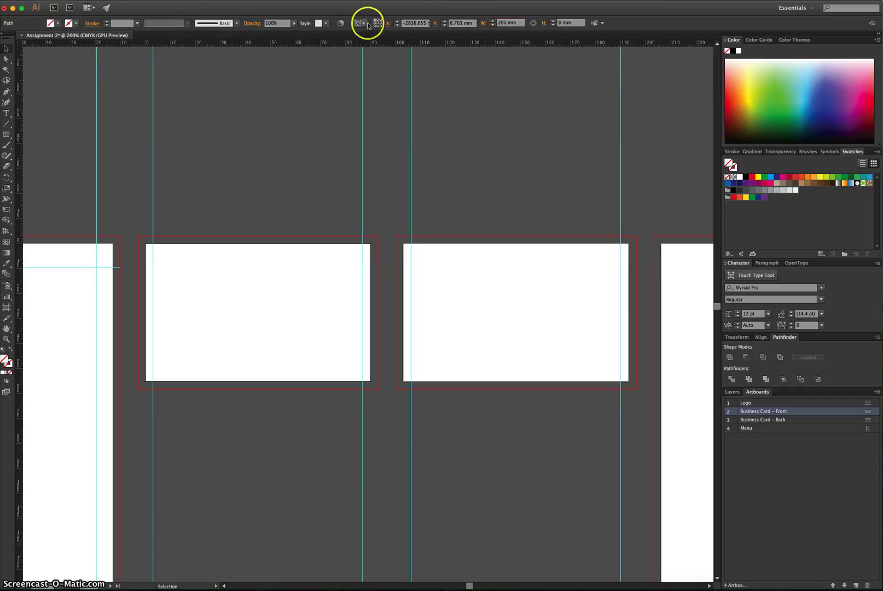
- Start the horizontal guide at X -3 mm and trim it to span both business cards
{"action": "left_click", "coordinate": [407, 23]}
{"action": "left_click", "coordinate": [595, 173]}
{"action": "type", "text": "-3"}
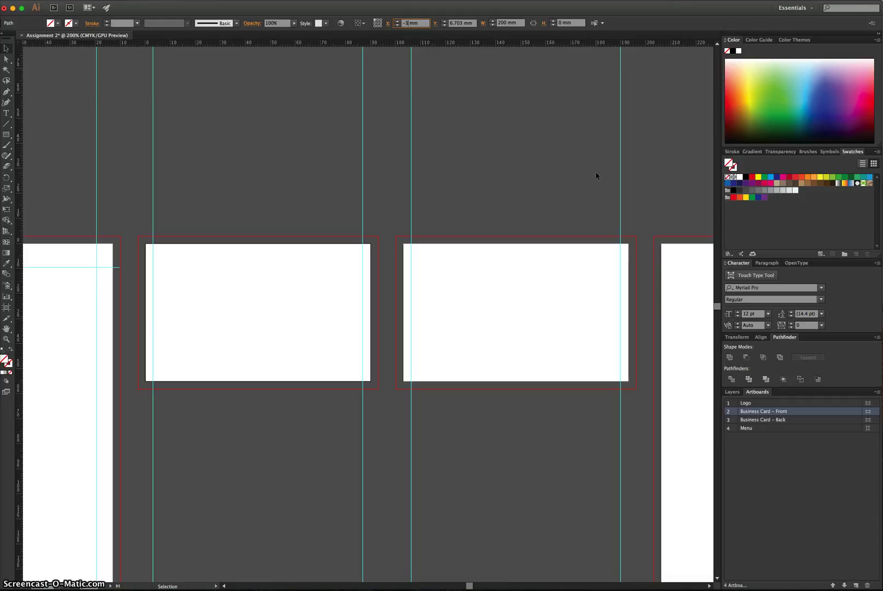
{"action": "key", "text": "Return"}
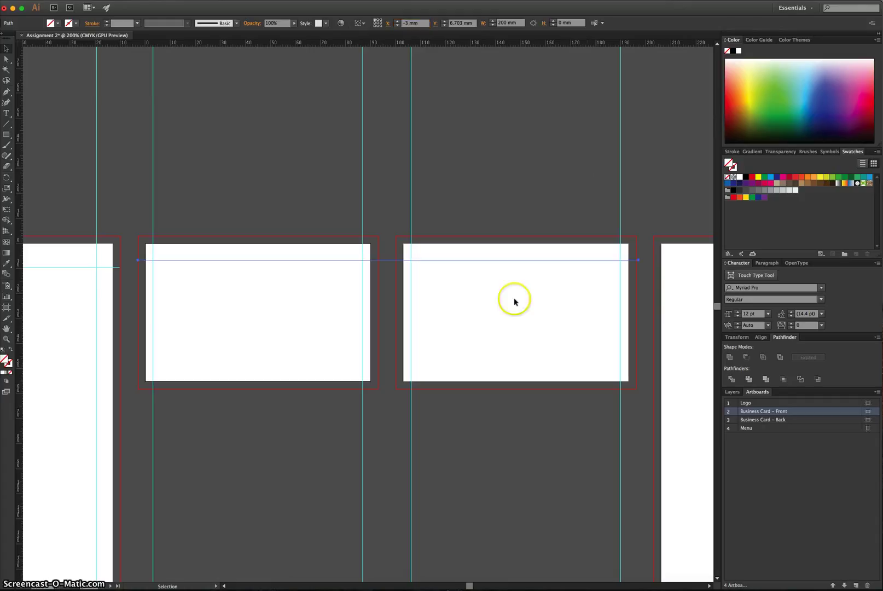
{"action": "left_click", "coordinate": [632, 273]}
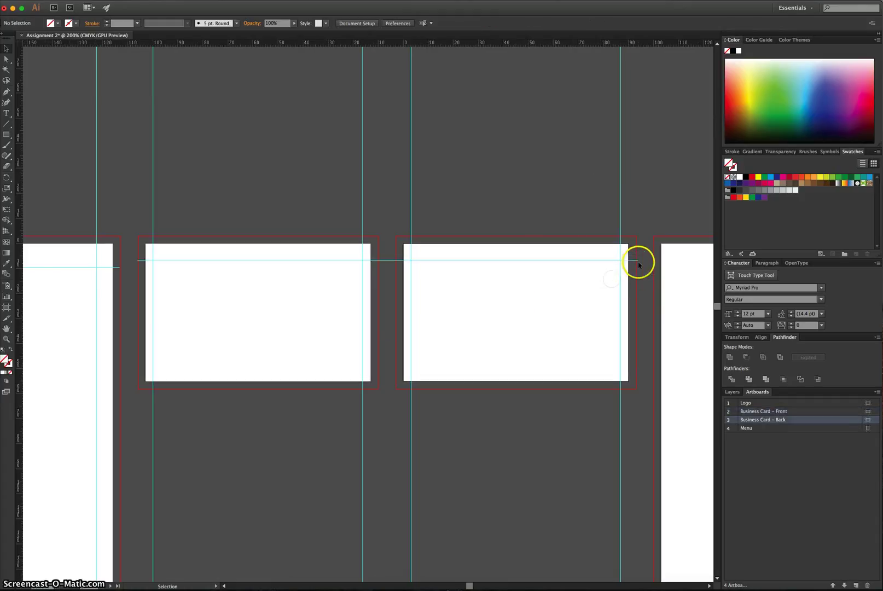
{"action": "left_click_drag", "start_coordinate": [636, 264], "coordinate": [637, 260]}
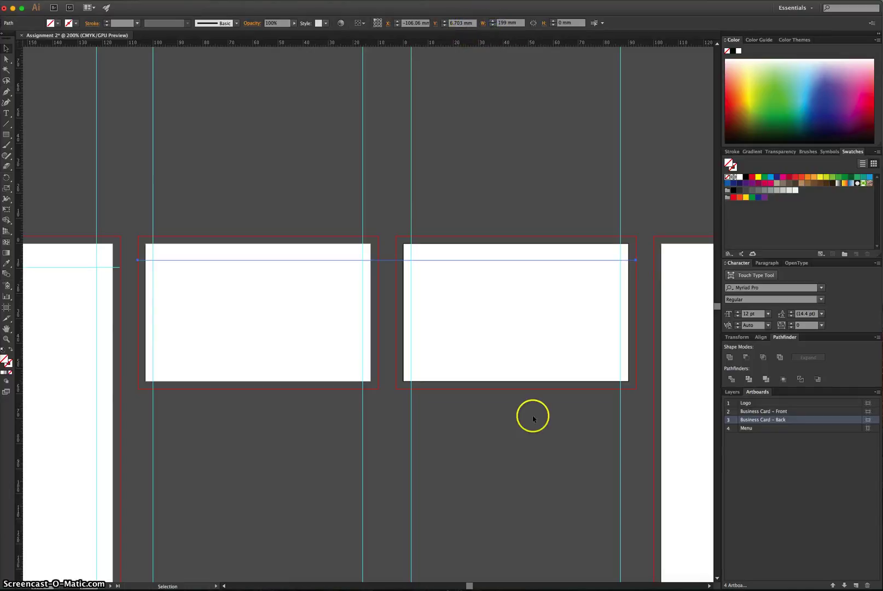
- Place the horizontal guide at Y 3.175 mm below the cards' top edge
{"action": "left_click_drag", "start_coordinate": [533, 419], "coordinate": [530, 348]}
{"action": "left_click", "coordinate": [160, 275]}
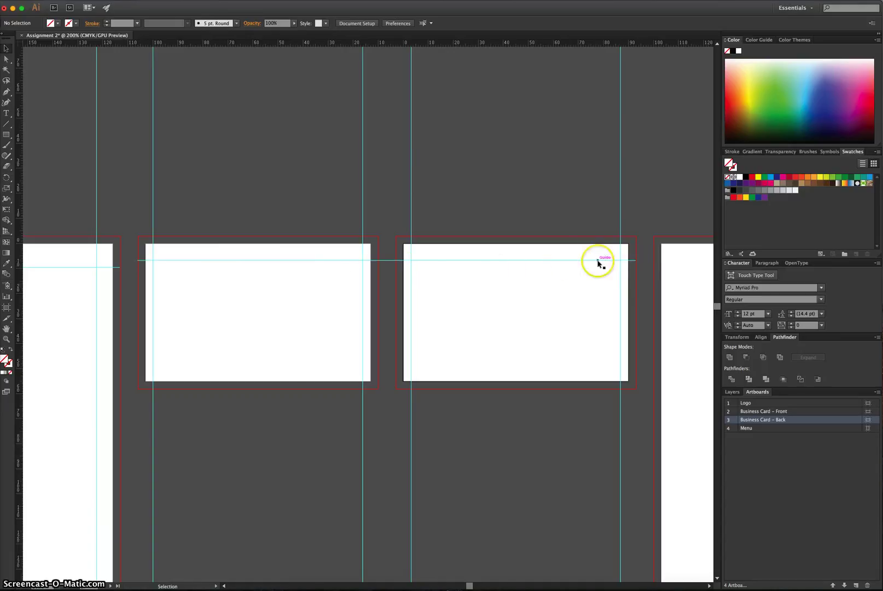
{"action": "left_click", "coordinate": [569, 261]}
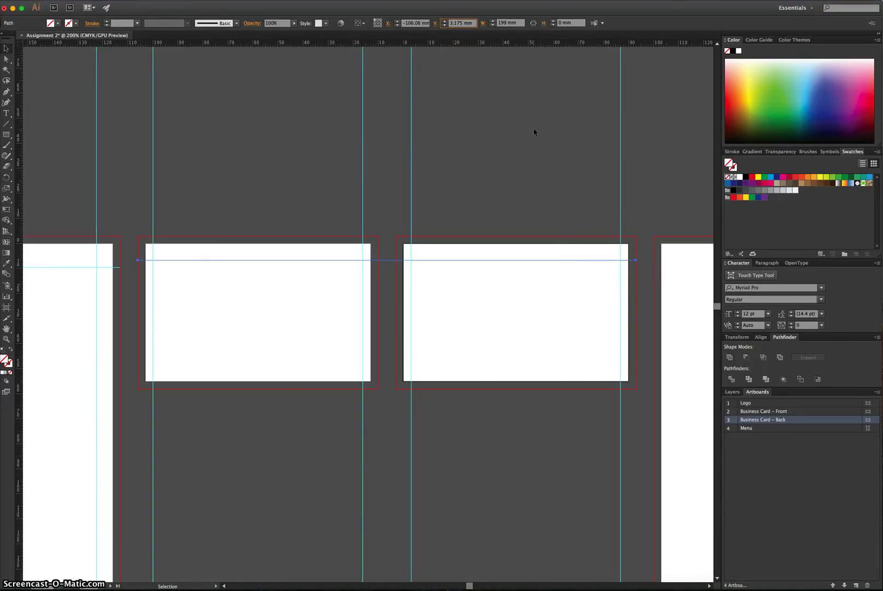
{"action": "key", "text": "Return"}
{"action": "left_click", "coordinate": [245, 322]}
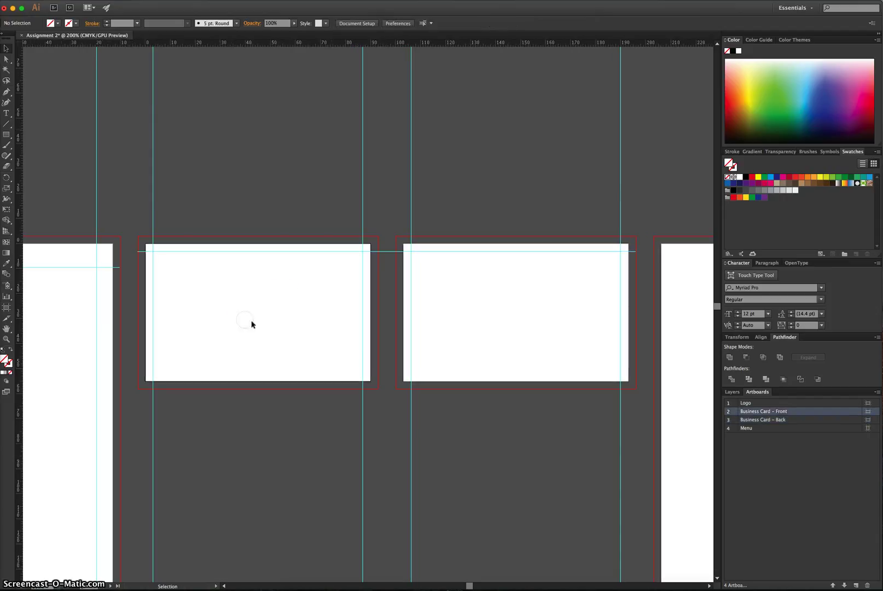
- Duplicate the top guide and move the copy to Y 51.825 mm (55-3.175)
{"action": "left_click", "coordinate": [248, 253]}
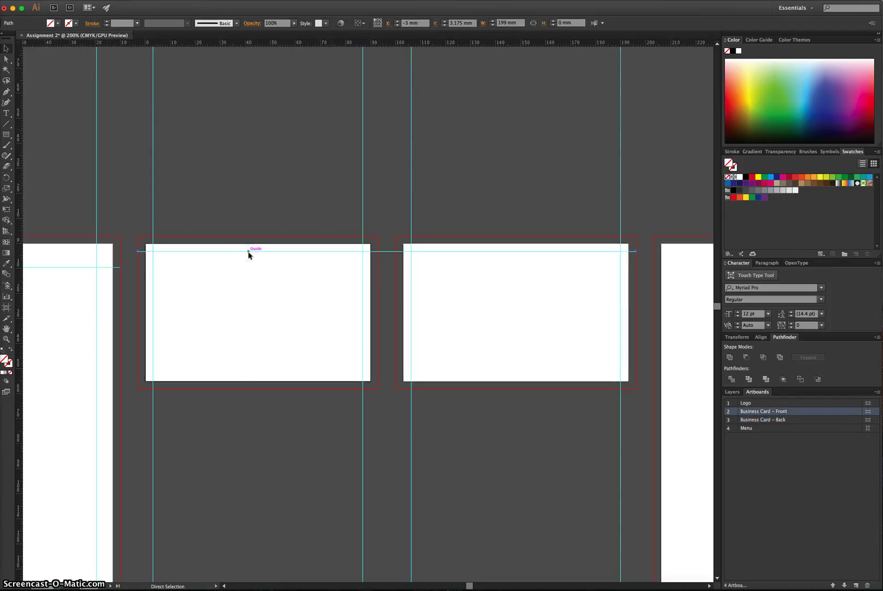
{"action": "key", "text": "super+z"}
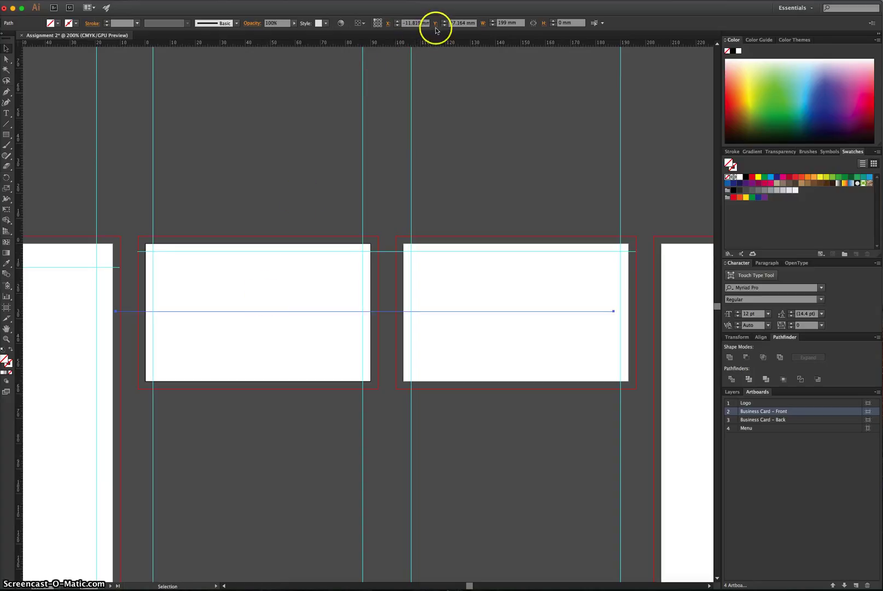
{"action": "left_click", "coordinate": [410, 23]}
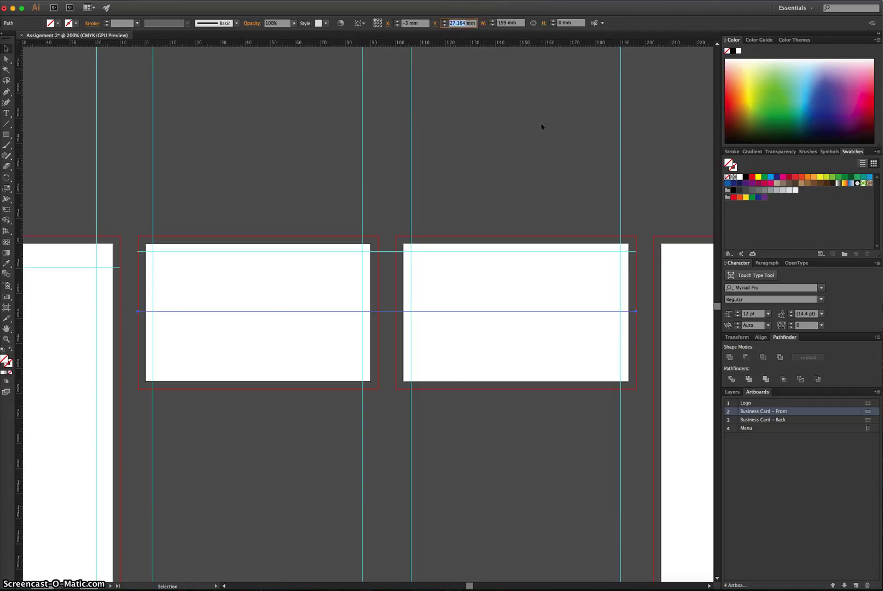
{"action": "type", "text": "5"}
{"action": "key", "text": "Return"}
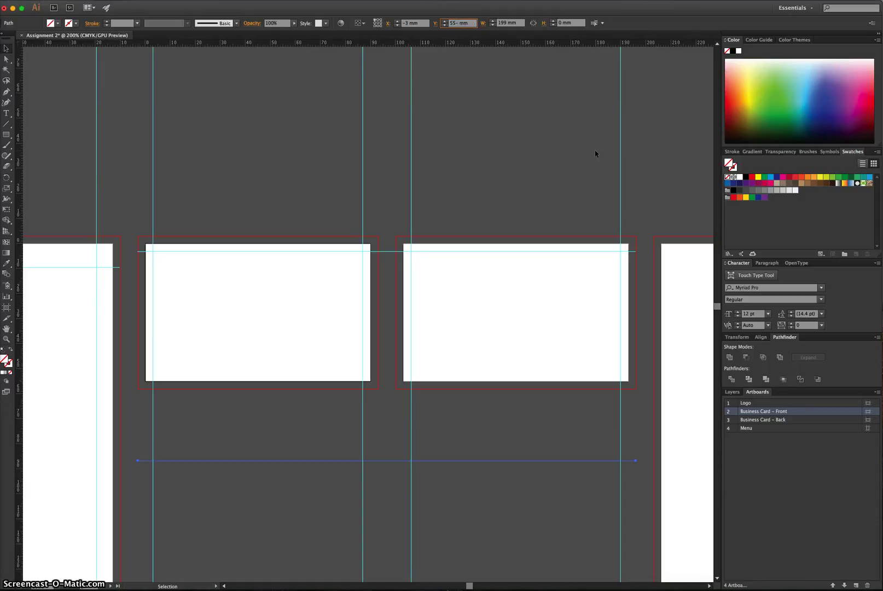
{"action": "key", "text": "Return"}
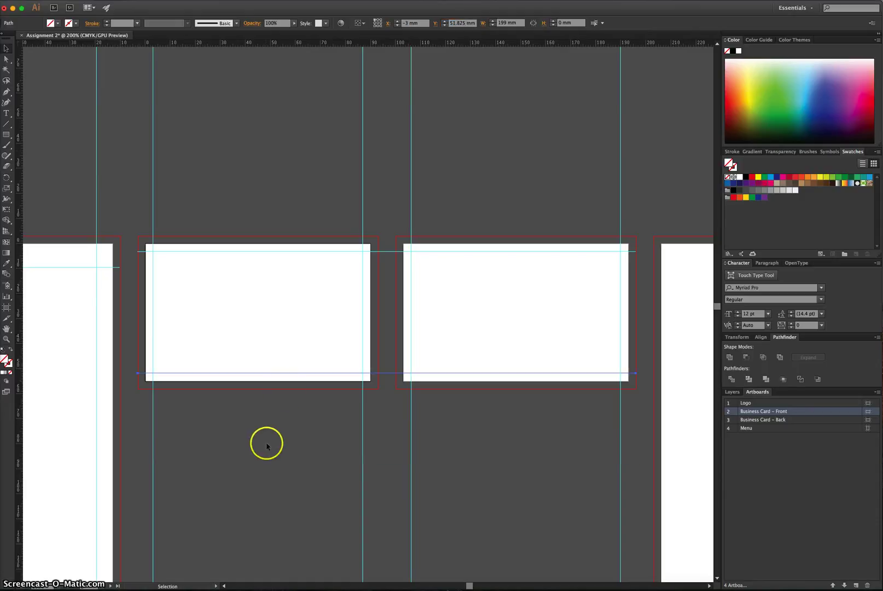
{"action": "left_click", "coordinate": [257, 438]}
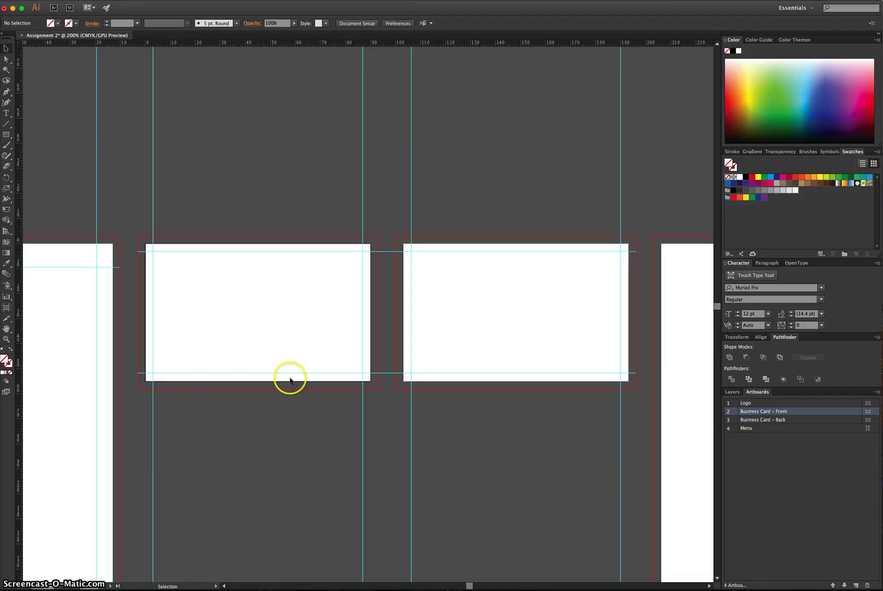
{"action": "key", "text": "super+0"}
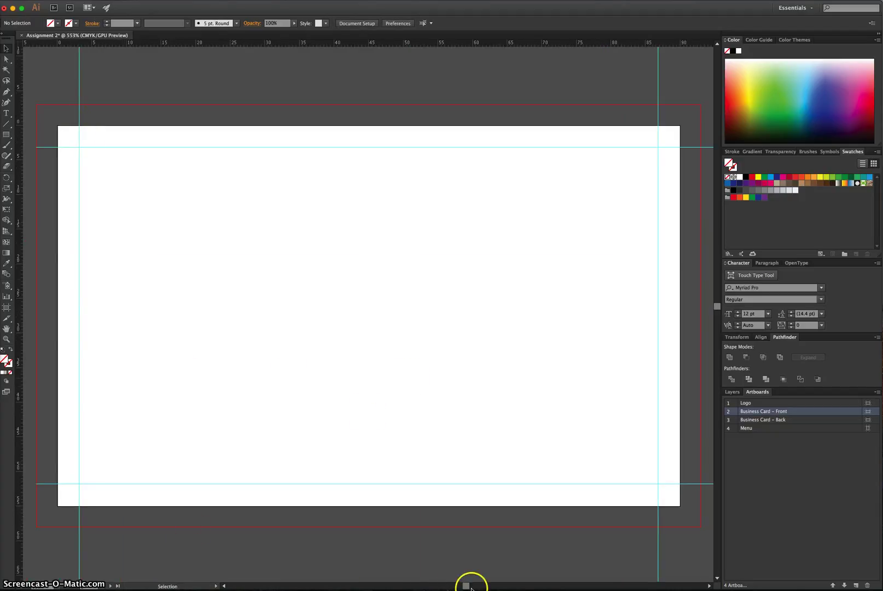
- Scroll right to view the back business card and the edge of the Menu artboard
{"action": "left_click_drag", "start_coordinate": [467, 585], "coordinate": [475, 585]}
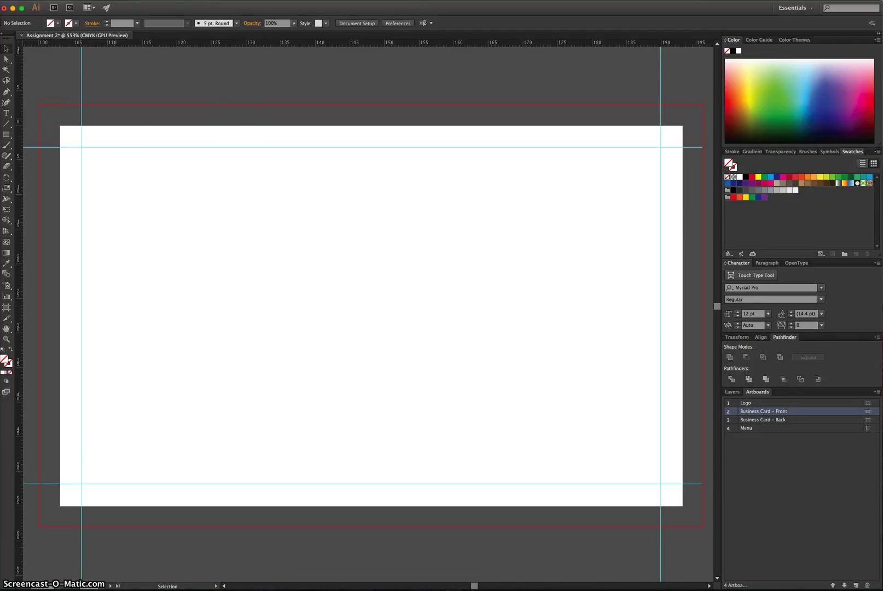
{"action": "scroll", "coordinate": [474, 584], "scroll_direction": "right", "scroll_amount": 10}
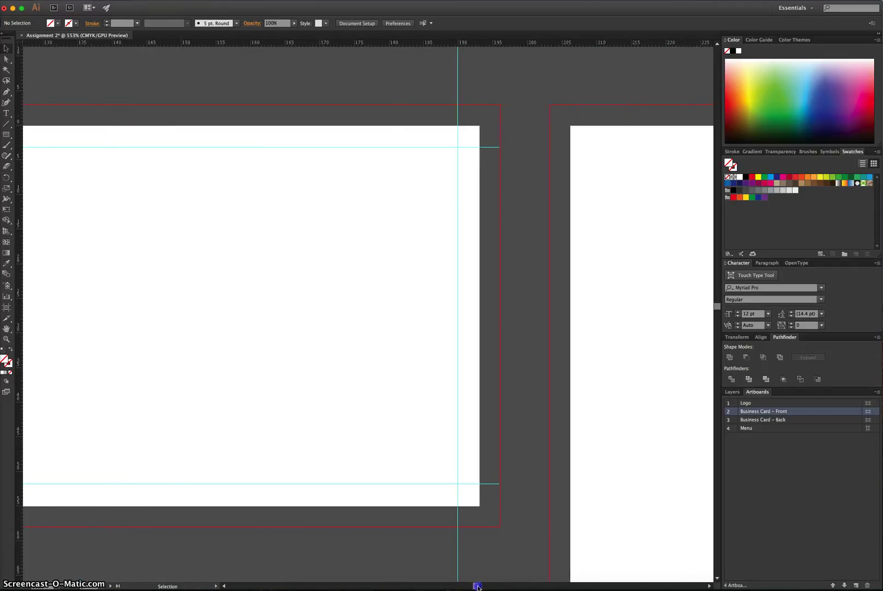
- Activate the Menu artboard and place a vertical guide at X 6.35 mm from its left edge
{"action": "double_click", "coordinate": [745, 428]}
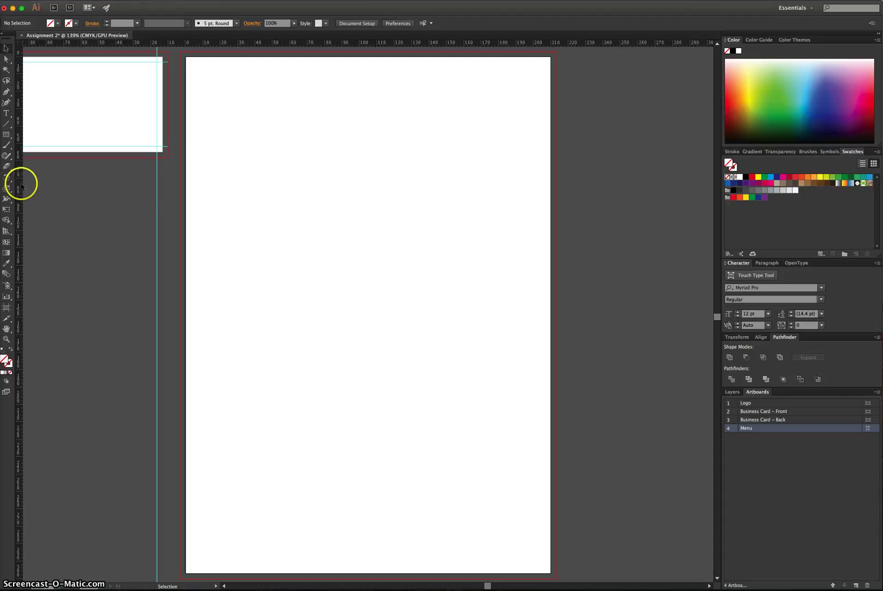
{"action": "left_click_drag", "start_coordinate": [185, 182], "coordinate": [201, 181]}
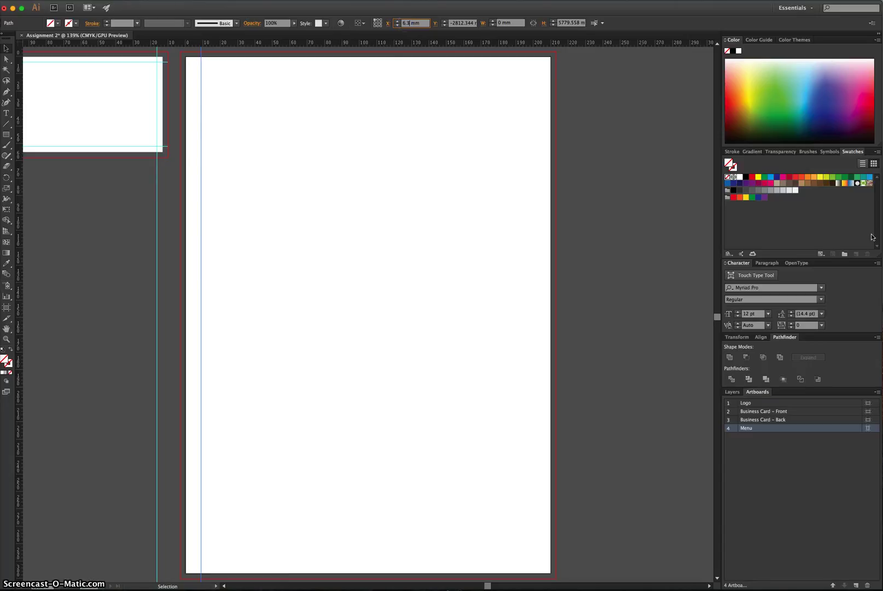
{"action": "key", "text": "Return"}
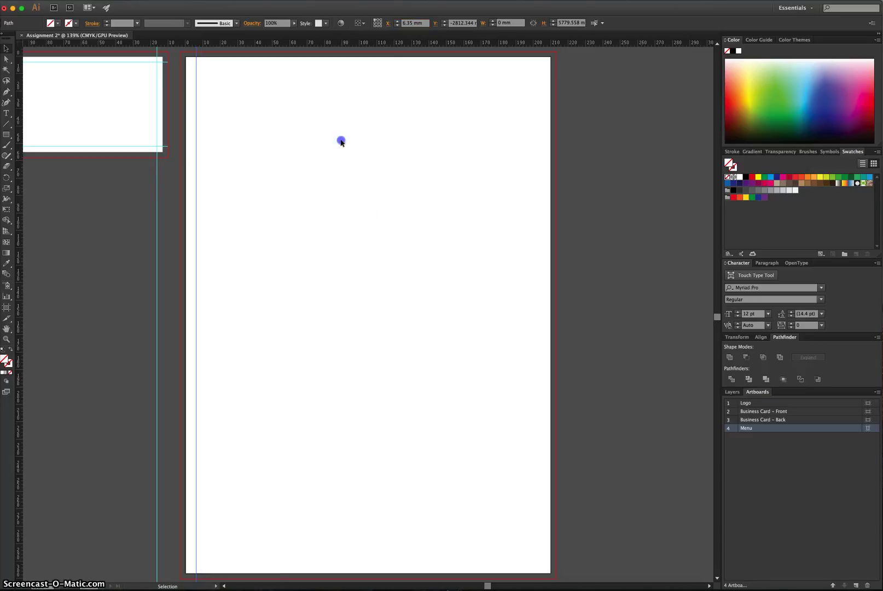
{"action": "left_click", "coordinate": [339, 140]}
- Check the Menu safety-margin line in the Word brief, then return to Illustrator
{"action": "key", "text": "super+Tab"}
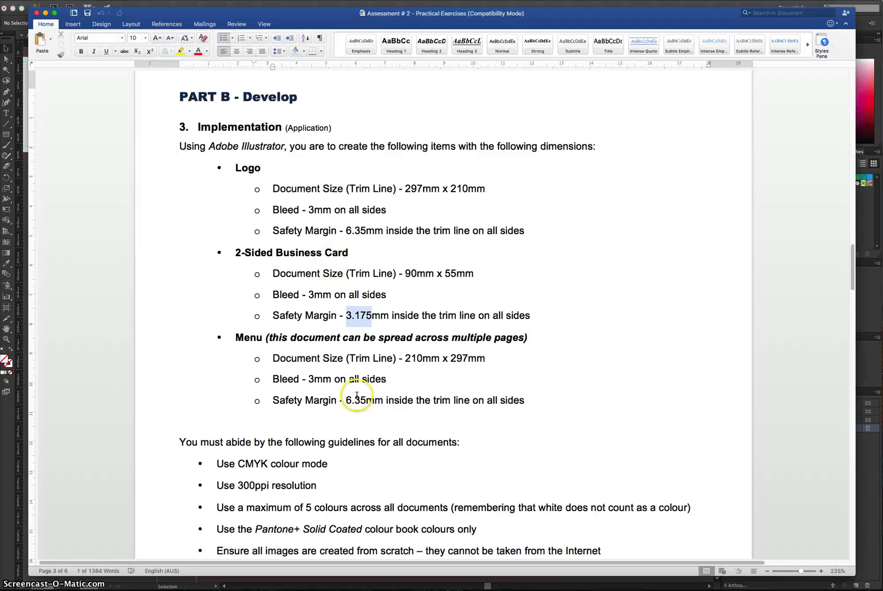
{"action": "left_click_drag", "start_coordinate": [346, 399], "coordinate": [506, 399]}
{"action": "left_click", "coordinate": [543, 394]}
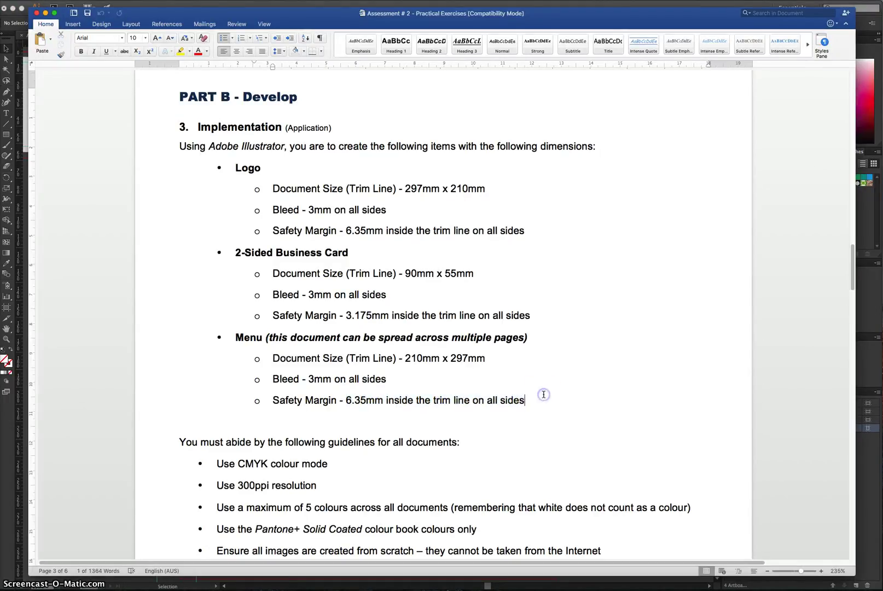
{"action": "key", "text": "super+Tab"}
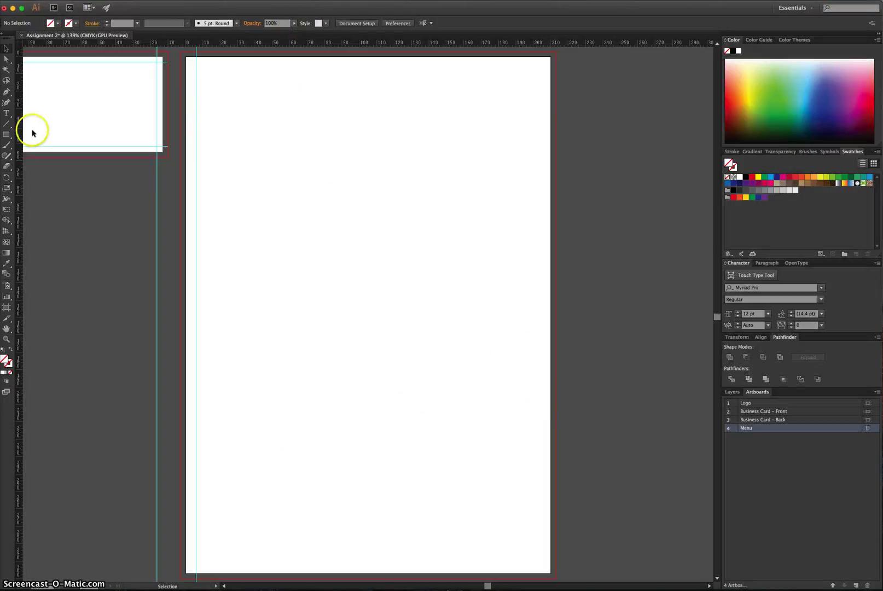
- Add a vertical guide at X 210-6.35 mm, 6.35 mm inside the Menu artboard's right edge
{"action": "left_click_drag", "start_coordinate": [18, 128], "coordinate": [370, 135]}
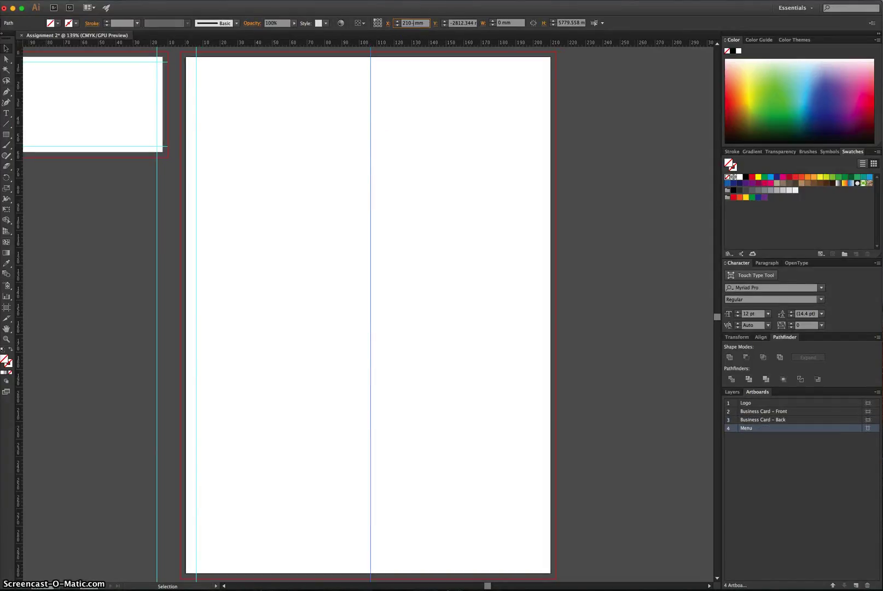
{"action": "type", "text": "210-6.35"}
{"action": "key", "text": "Return"}
{"action": "left_click", "coordinate": [622, 149]}
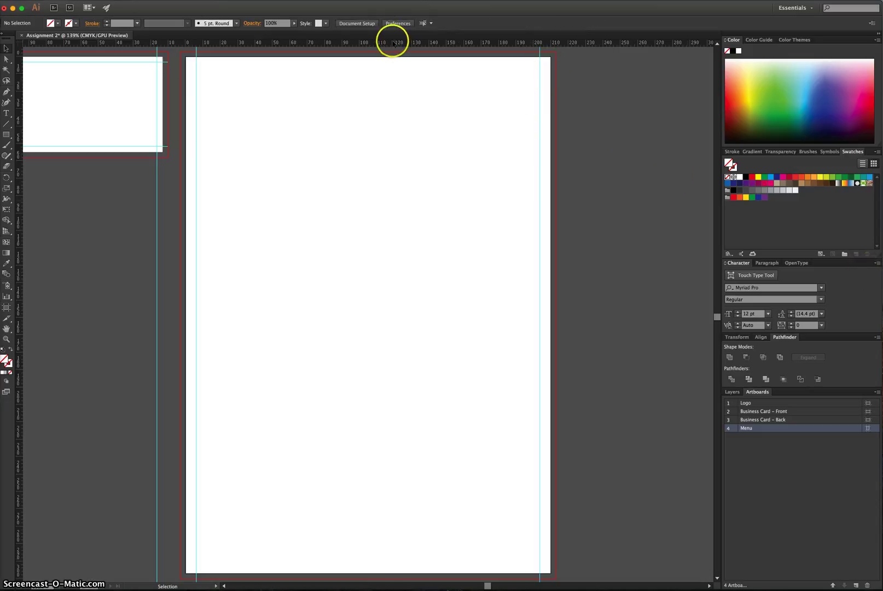
- Add a horizontal guide across the Menu artboard top, 216 mm wide, starting at X -3 mm
{"action": "left_click_drag", "start_coordinate": [392, 56], "coordinate": [395, 71]}
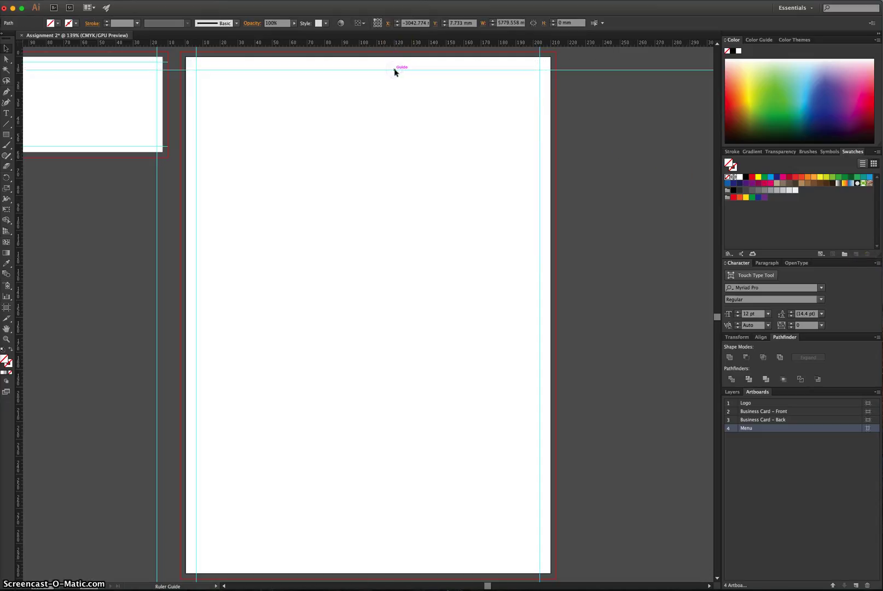
{"action": "left_click", "coordinate": [507, 22]}
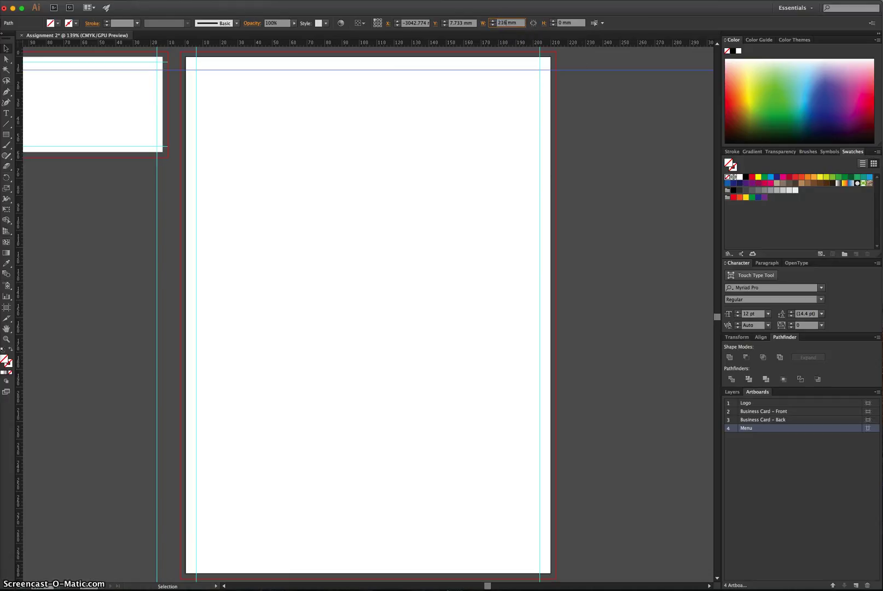
{"action": "type", "text": "216"}
{"action": "key", "text": "Return"}
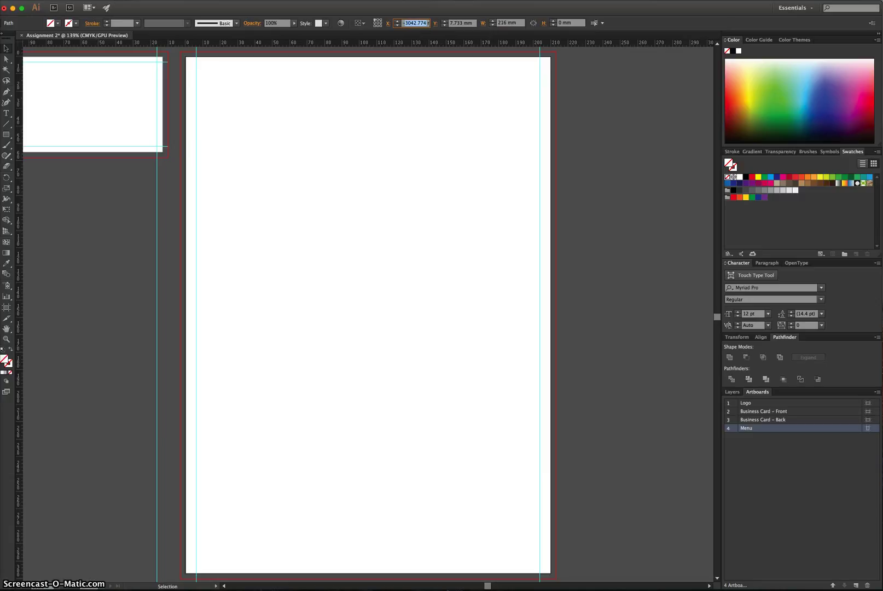
{"action": "type", "text": "-3"}
{"action": "key", "text": "Return"}
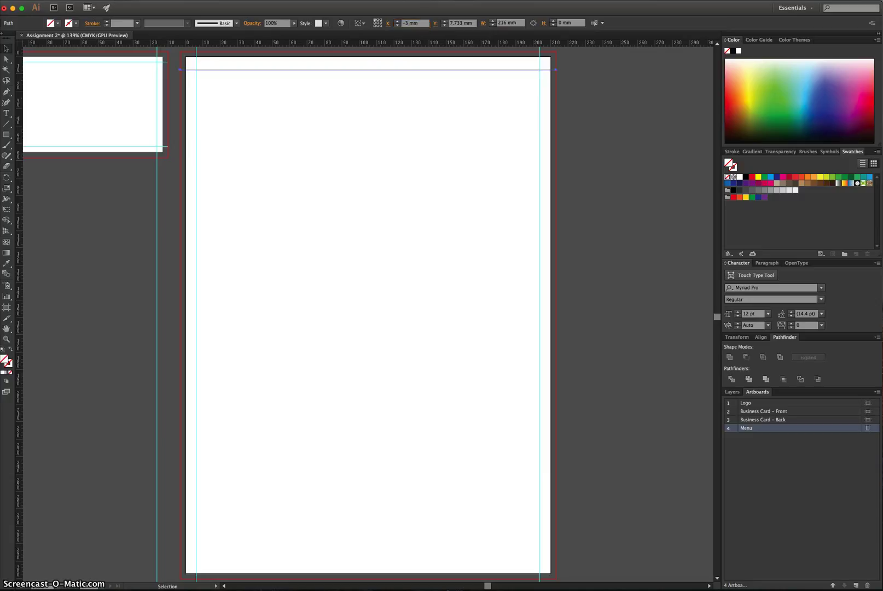
{"action": "left_click", "coordinate": [579, 111]}
- Duplicate the top guide and move the copy to Y 290.65 mm near the bottom
{"action": "left_click", "coordinate": [312, 71]}
{"action": "left_click_drag", "start_coordinate": [303, 71], "coordinate": [395, 312]}
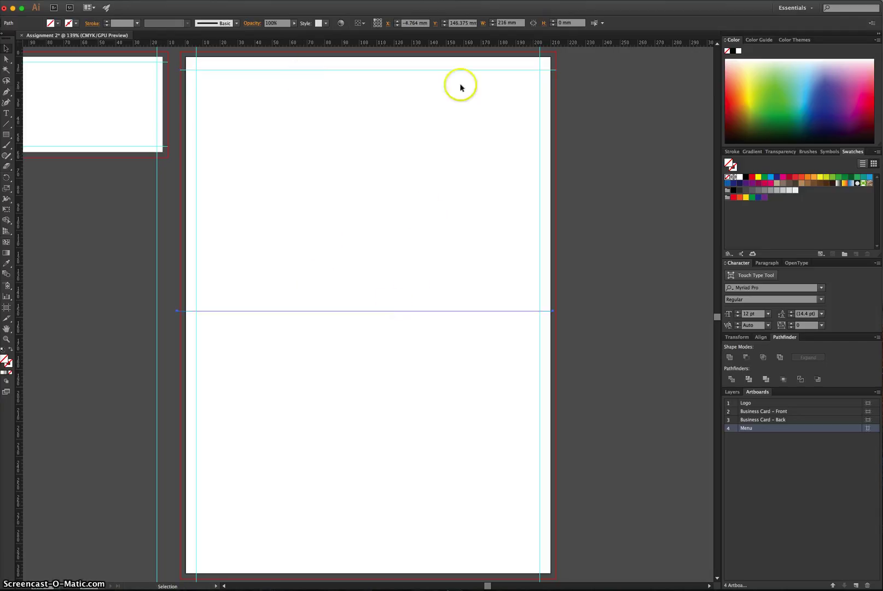
{"action": "left_click", "coordinate": [403, 23]}
{"action": "left_click_drag", "start_coordinate": [405, 23], "coordinate": [419, 25]}
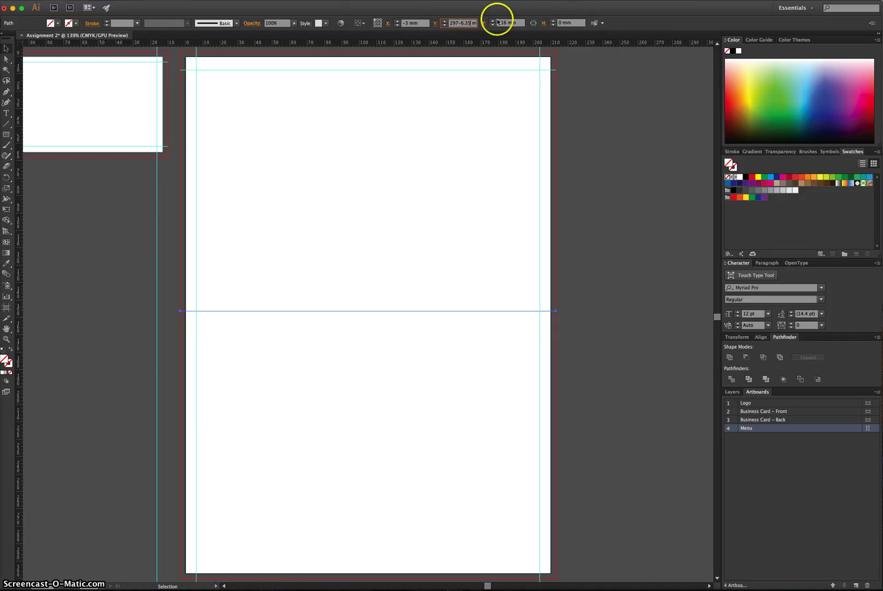
{"action": "key", "text": "Return"}
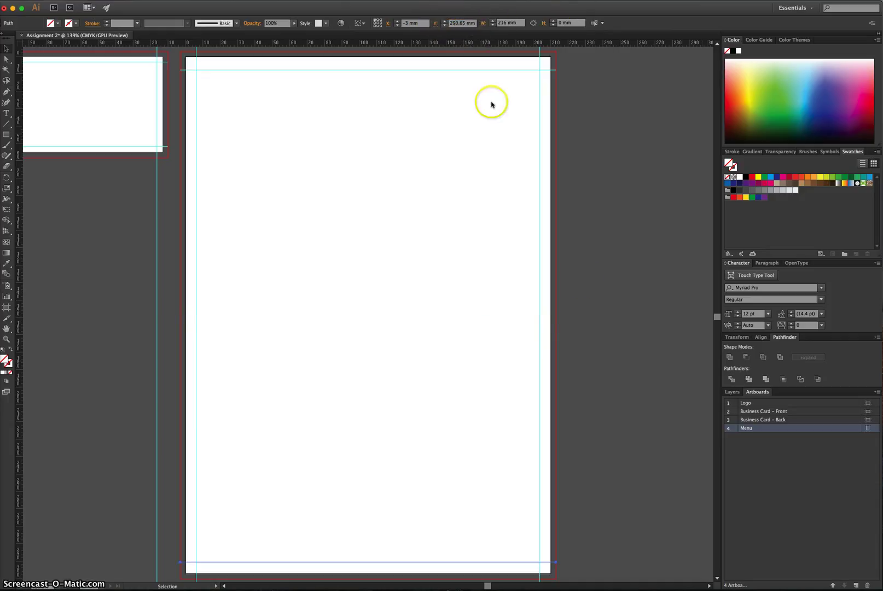
- Zoom out to fit all four artboards in the window, then make the Logo artboard active
{"action": "left_click", "coordinate": [629, 326]}
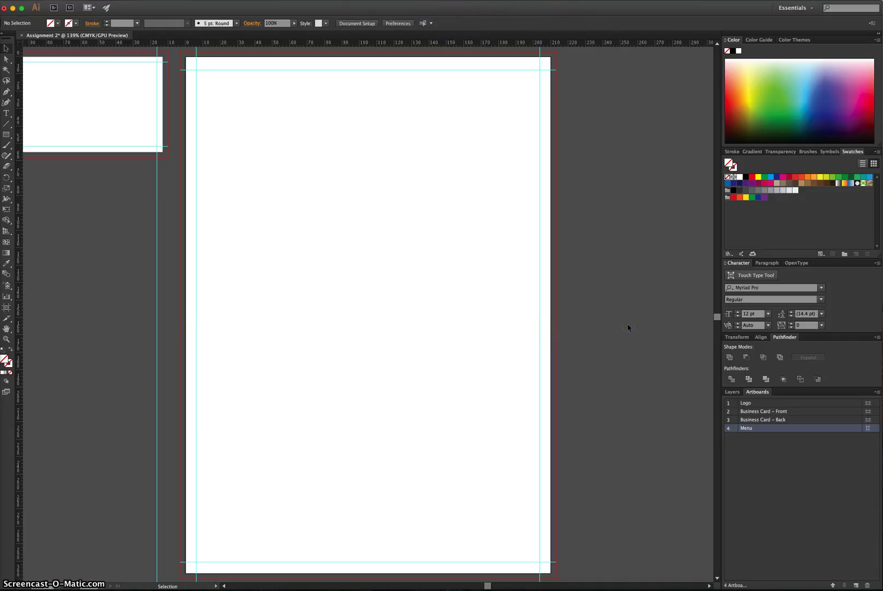
{"action": "key", "text": "super+1"}
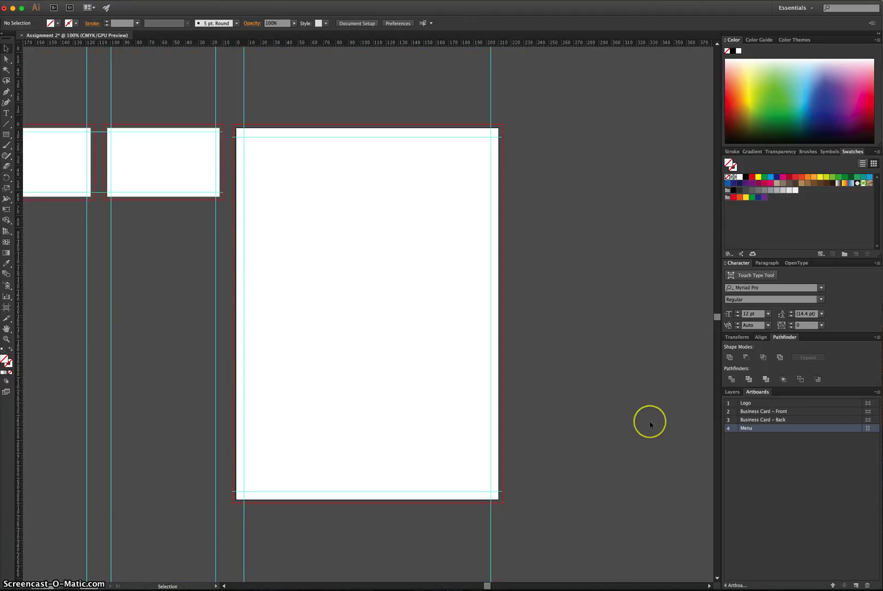
{"action": "key", "text": "alt+super+0"}
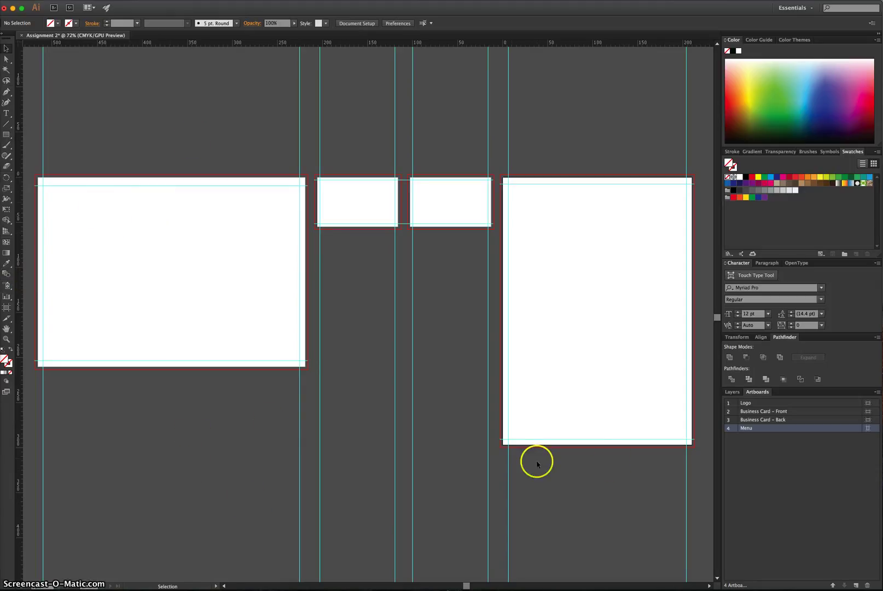
{"action": "left_click", "coordinate": [763, 405]}
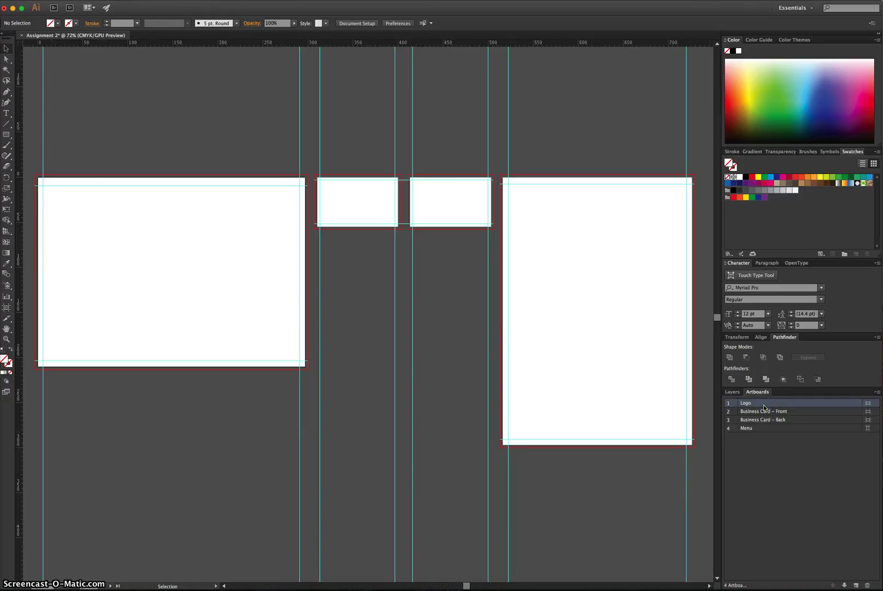
{"action": "double_click", "coordinate": [763, 407]}
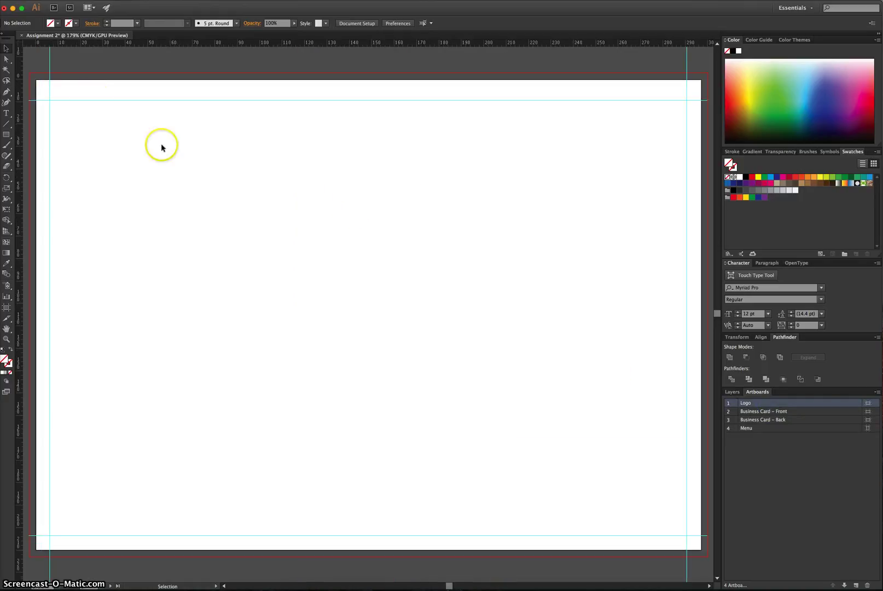